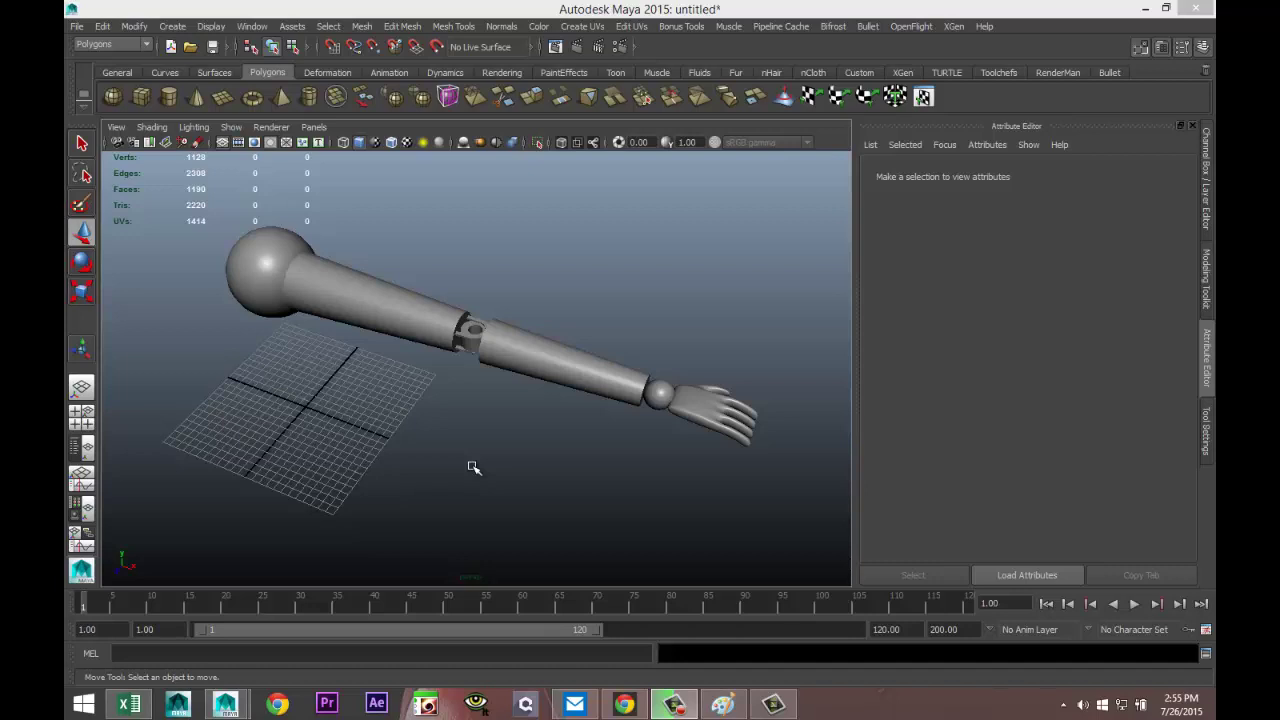
Step: Inspect the three arm meshes by selecting the upper arm, lower arm and hand one after another
alt+drag(473, 466, 443, 486)
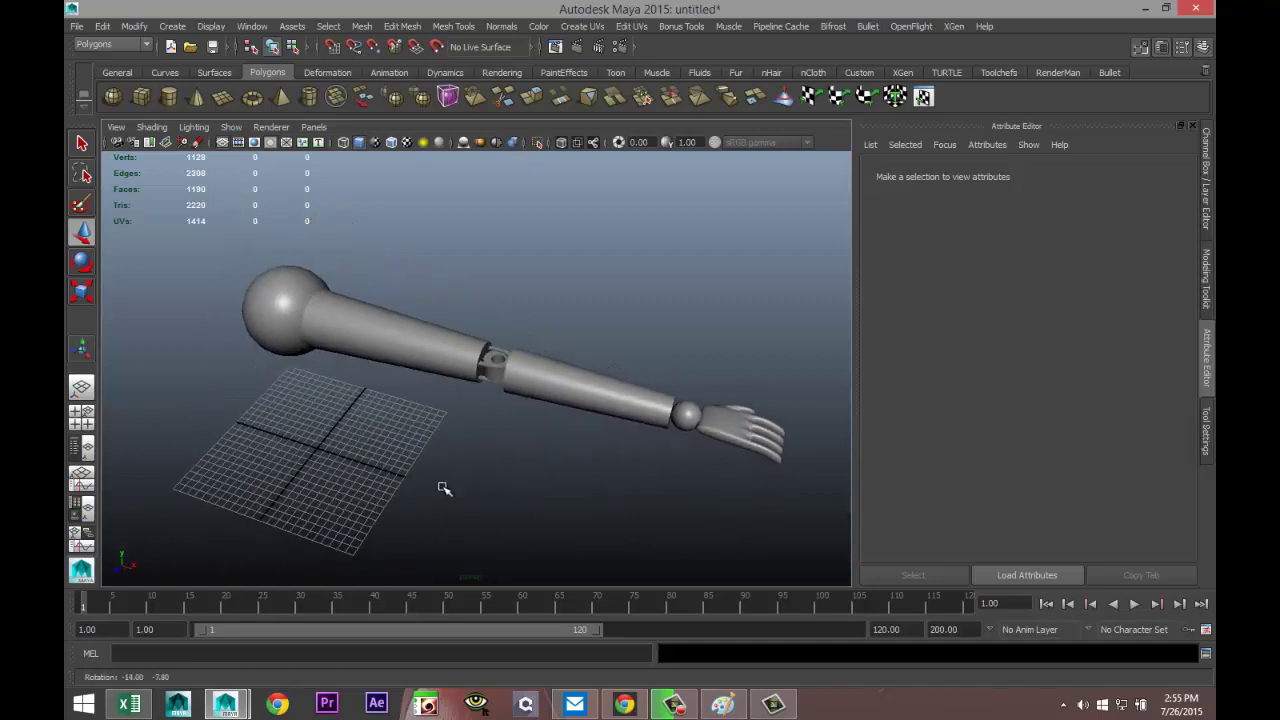
click(347, 325)
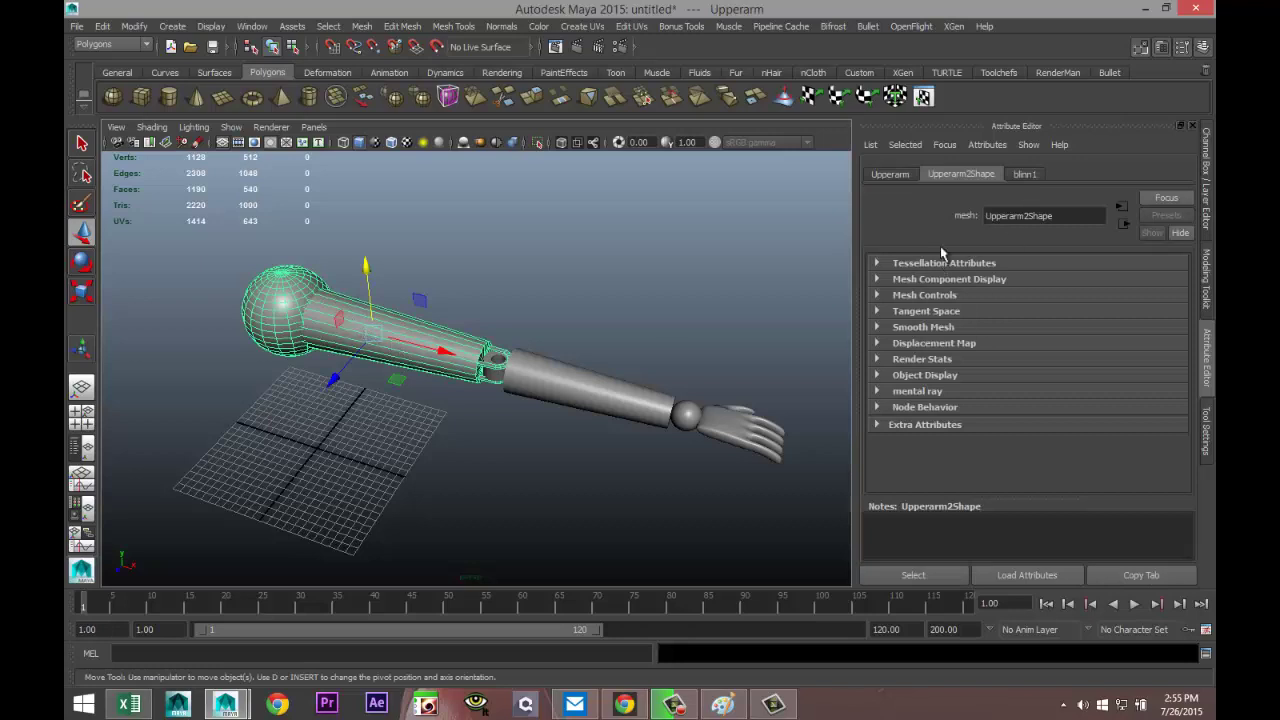
click(575, 386)
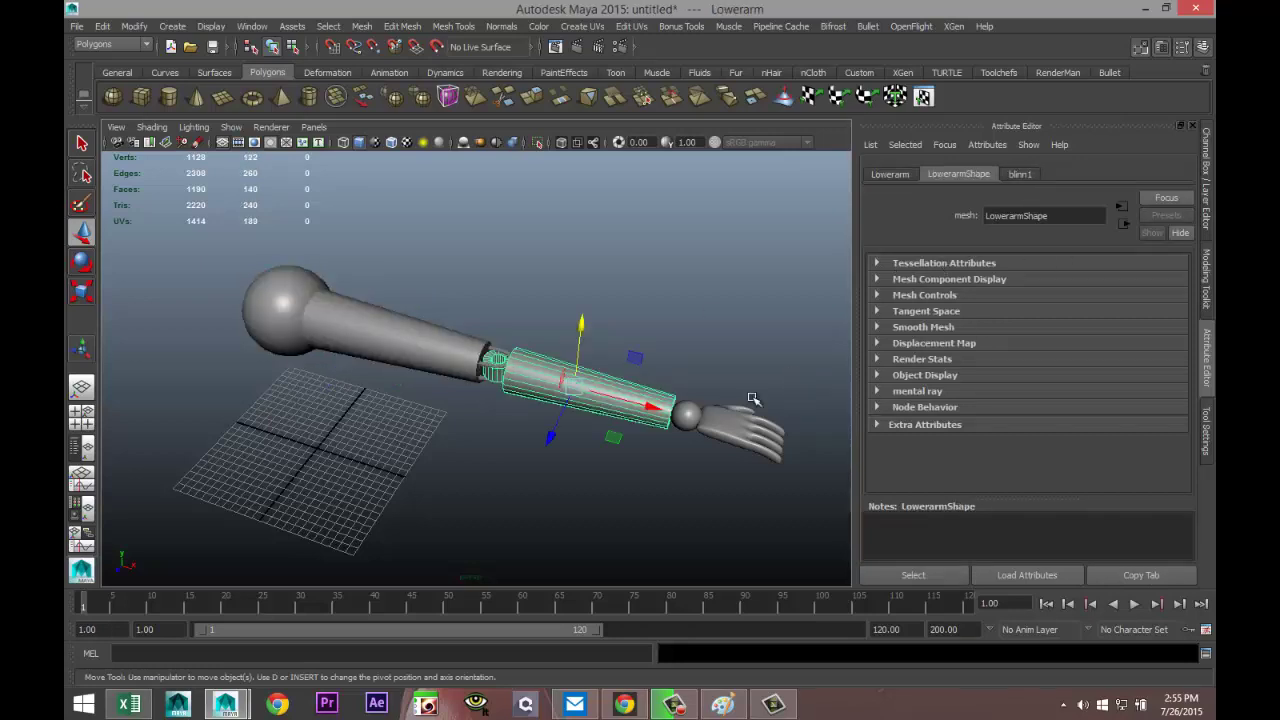
click(731, 438)
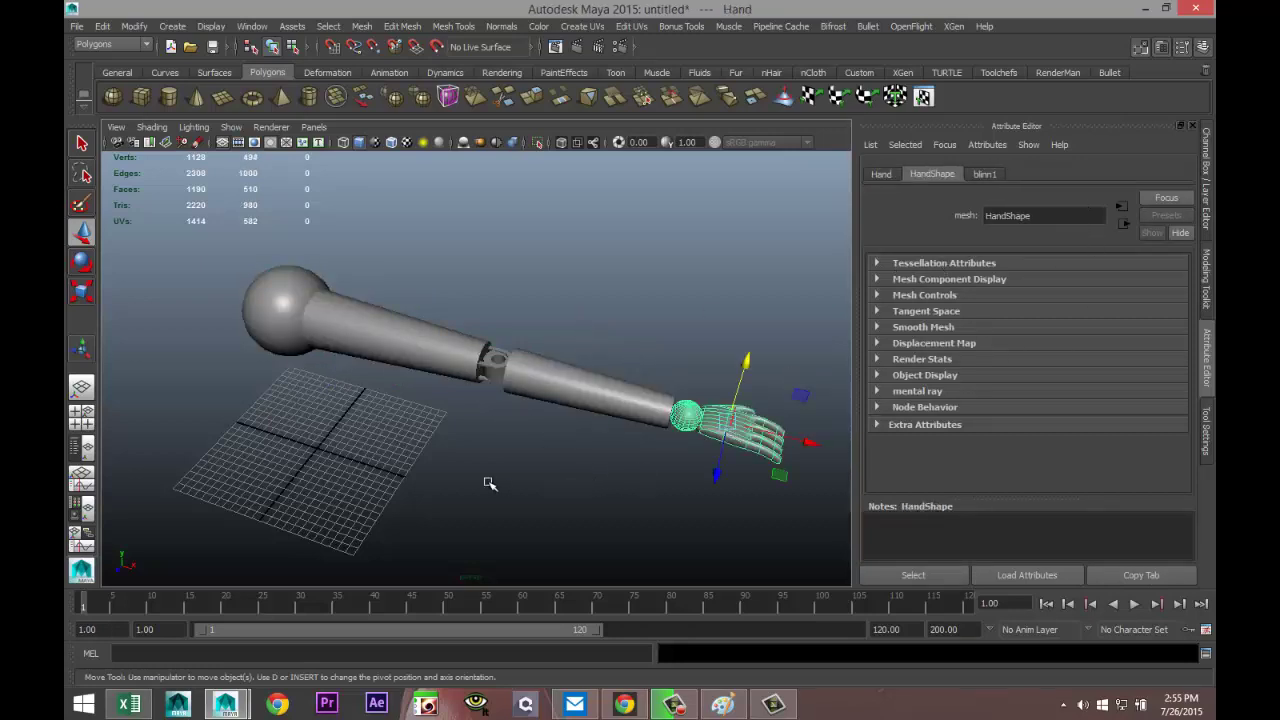
alt+drag(488, 483, 538, 491)
alt+drag(632, 482, 590, 511)
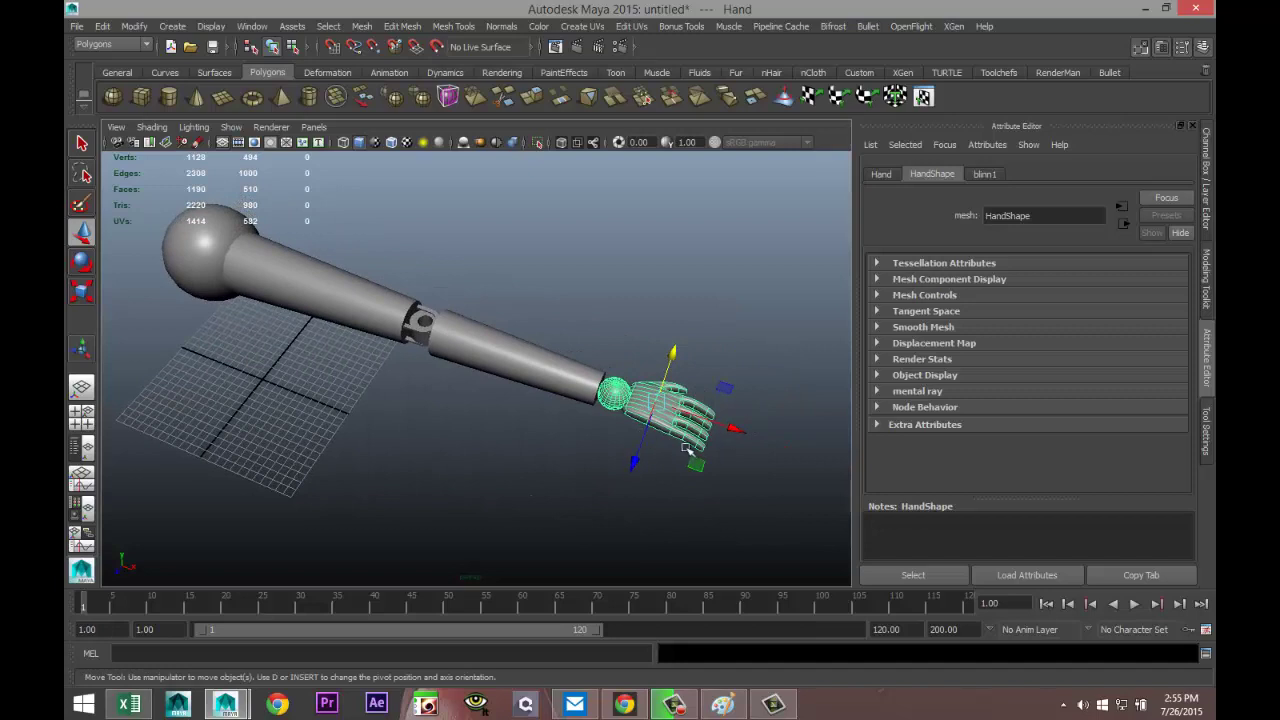
Step: Try rotating the hand and the lower arm as separate objects, undoing each rotation
key(e)
drag(688, 468, 712, 373)
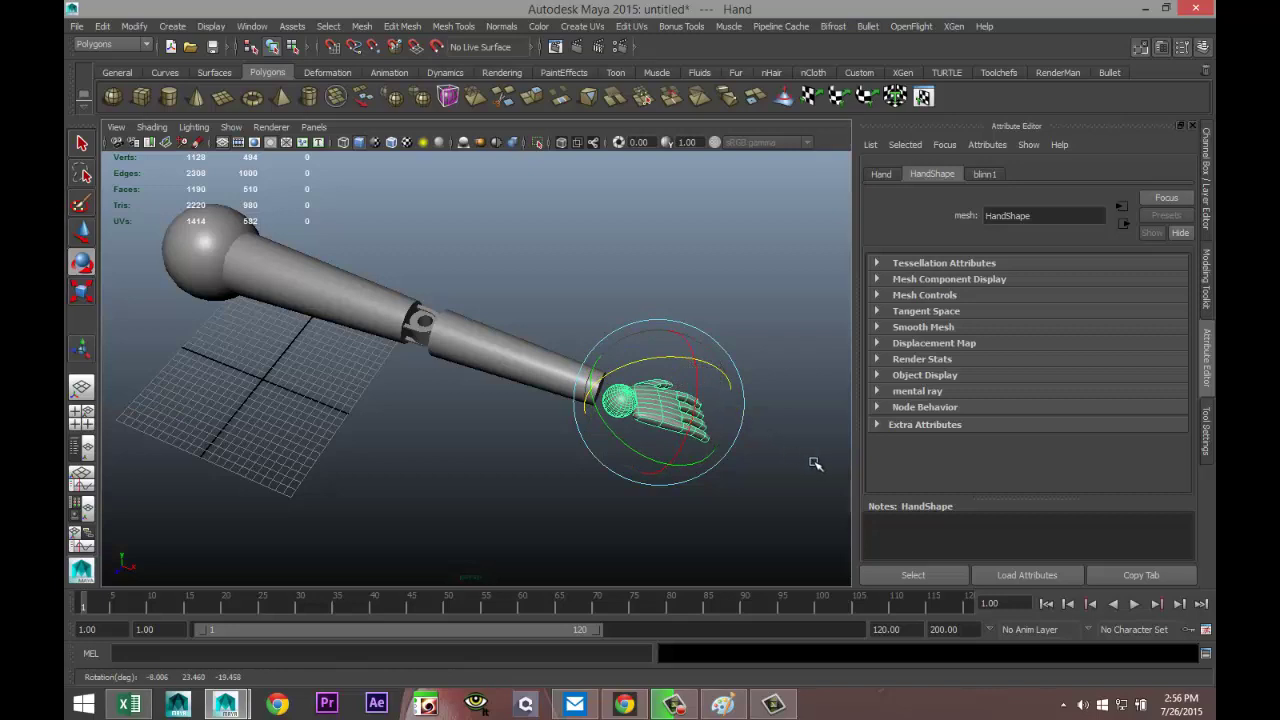
key(ctrl+z)
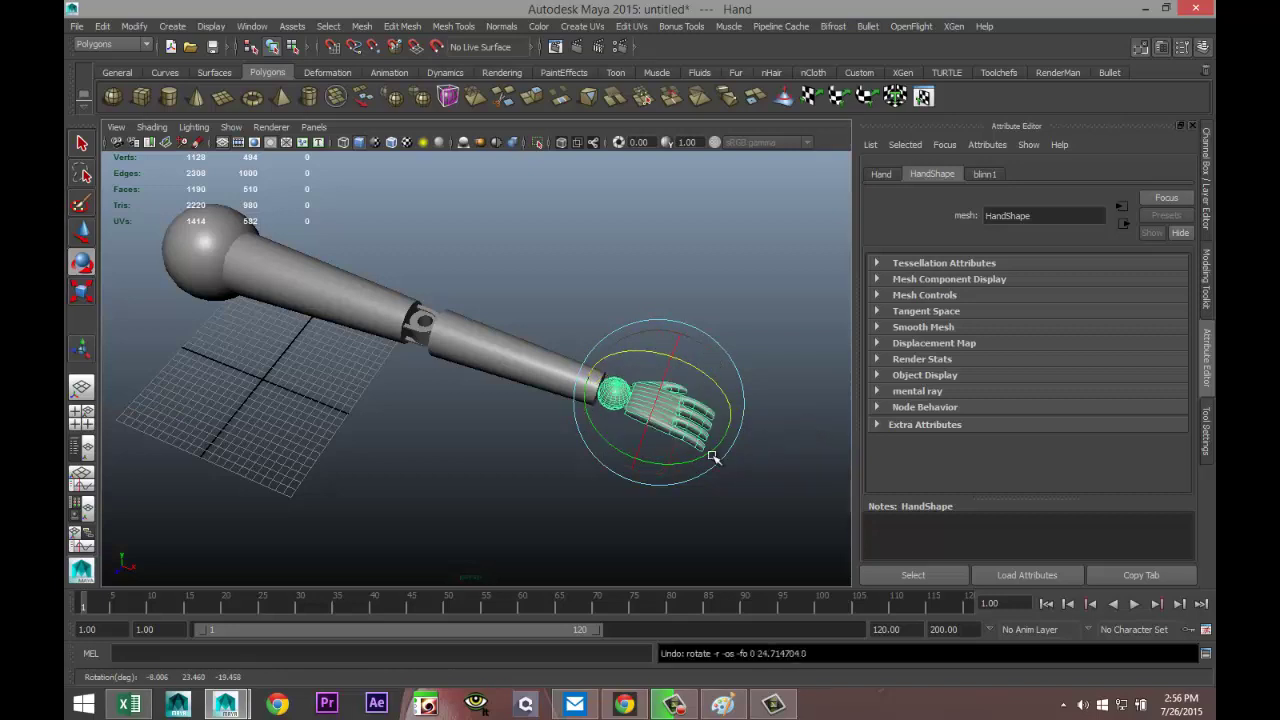
click(493, 355)
drag(495, 358, 566, 394)
key(ctrl+z)
key(ctrl+z)
mouse_move(331, 450)
alt+mouse_down()
mouse_move(337, 411)
mouse_move(322, 439)
mouse_move(338, 456)
alt+mouse_up()
alt+middle_drag(338, 456, 319, 474)
alt+drag(319, 474, 340, 470)
alt+middle_drag(340, 470, 343, 461)
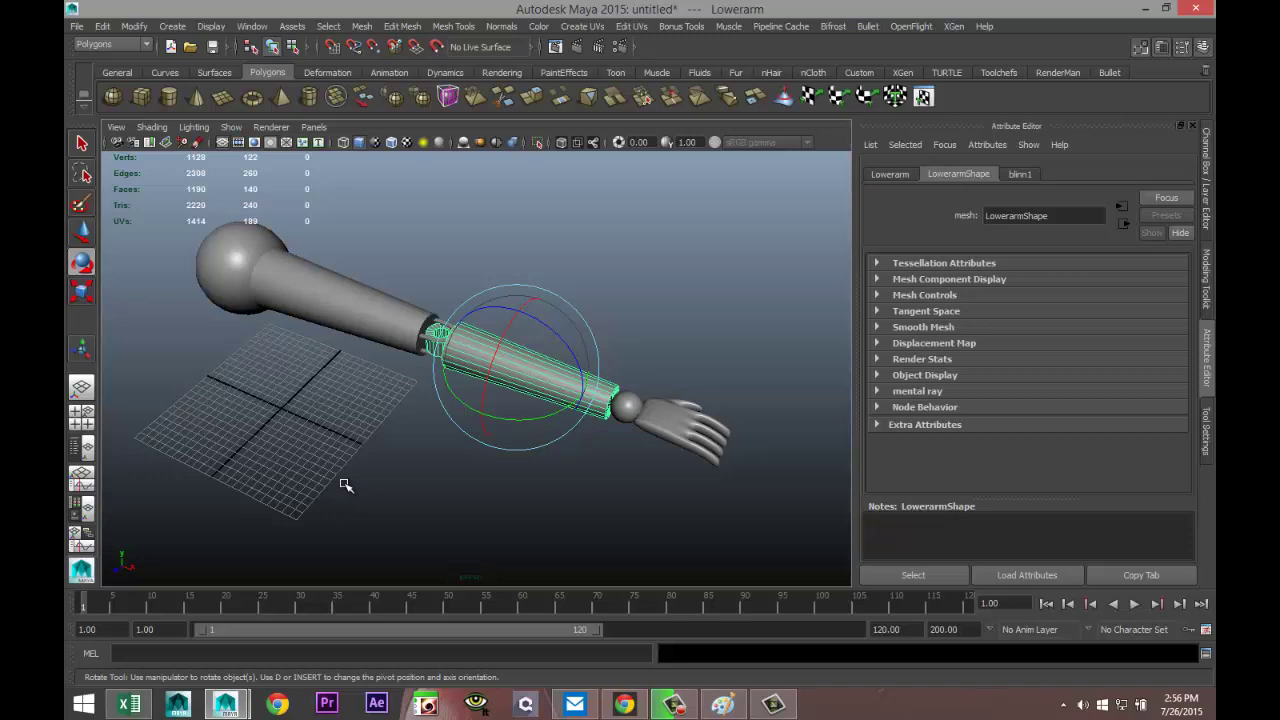
mouse_move(405, 485)
alt+middle_down()
mouse_move(351, 471)
mouse_move(369, 449)
mouse_move(370, 469)
mouse_move(406, 477)
alt+middle_up()
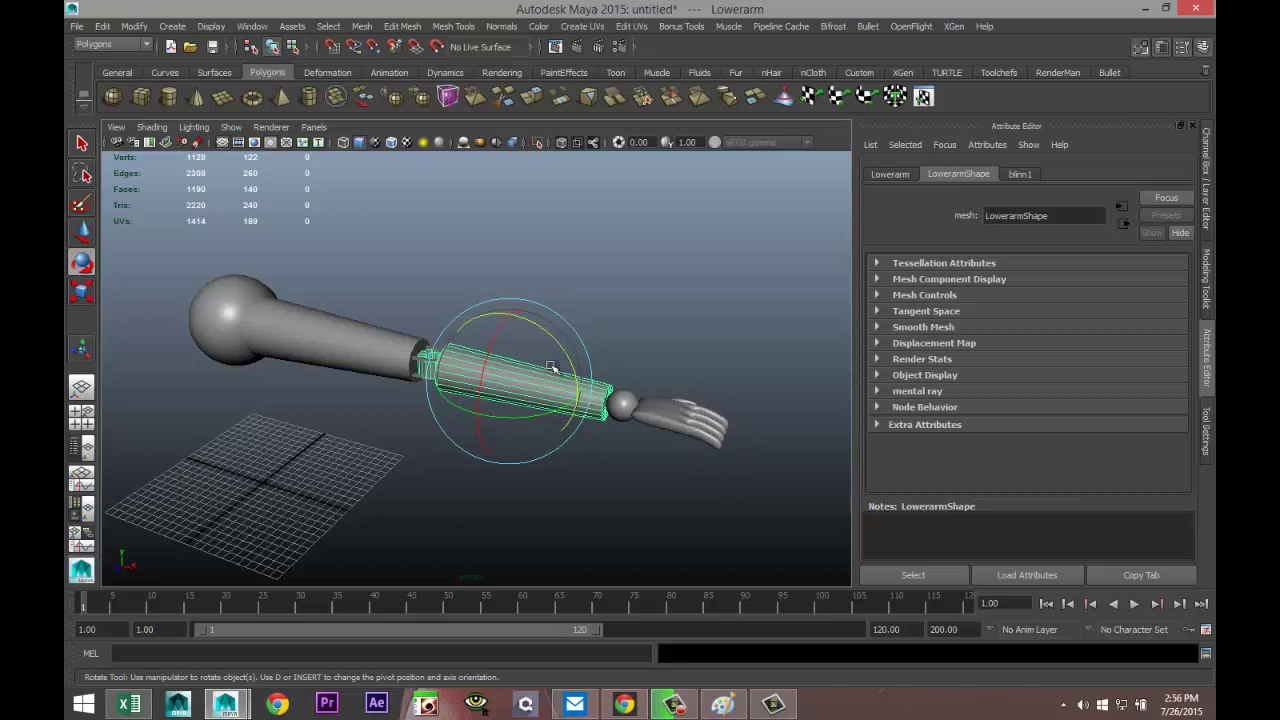
alt+drag(624, 475, 628, 491)
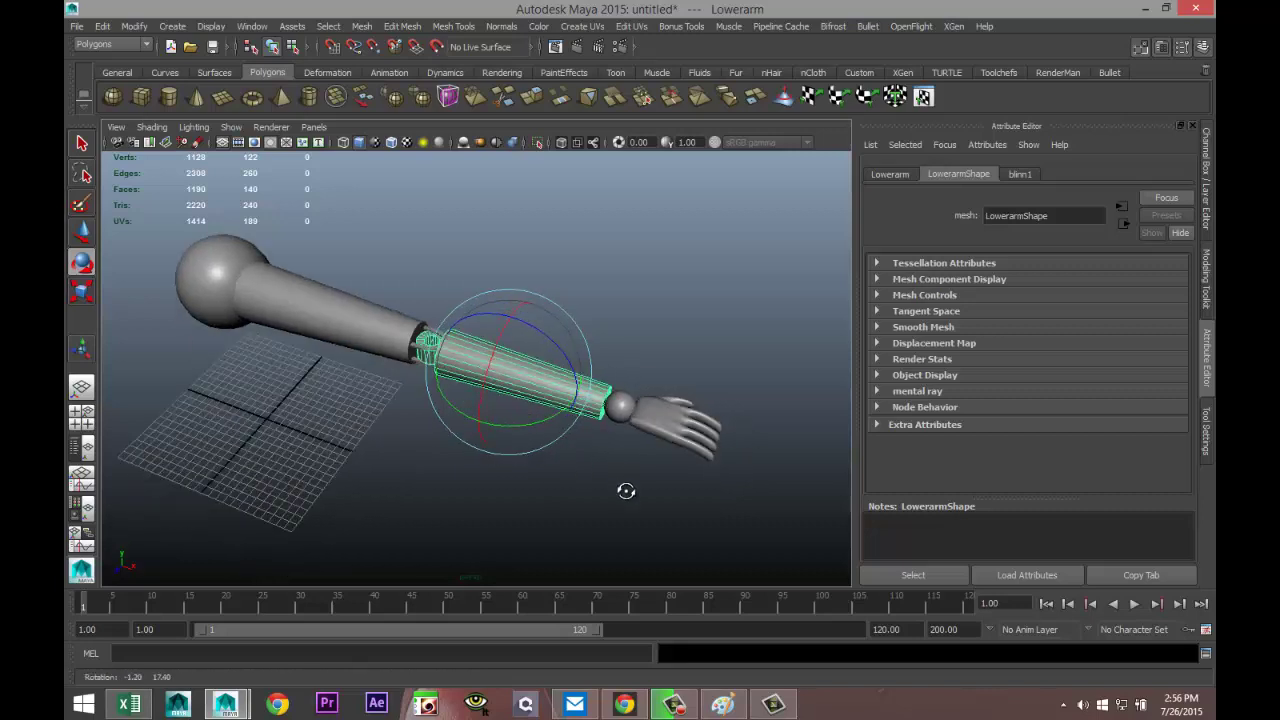
Step: Parent the hand to the lower arm
alt+middle_drag(624, 491, 580, 474)
click(621, 397)
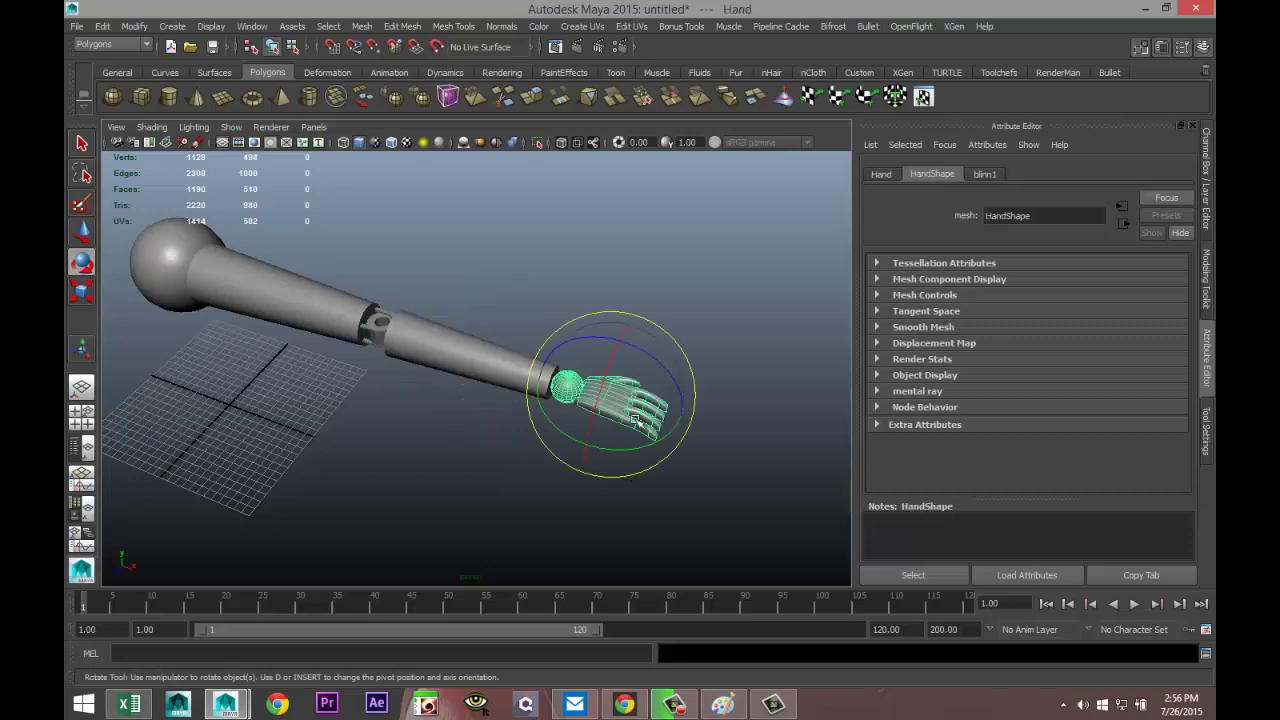
click(471, 361)
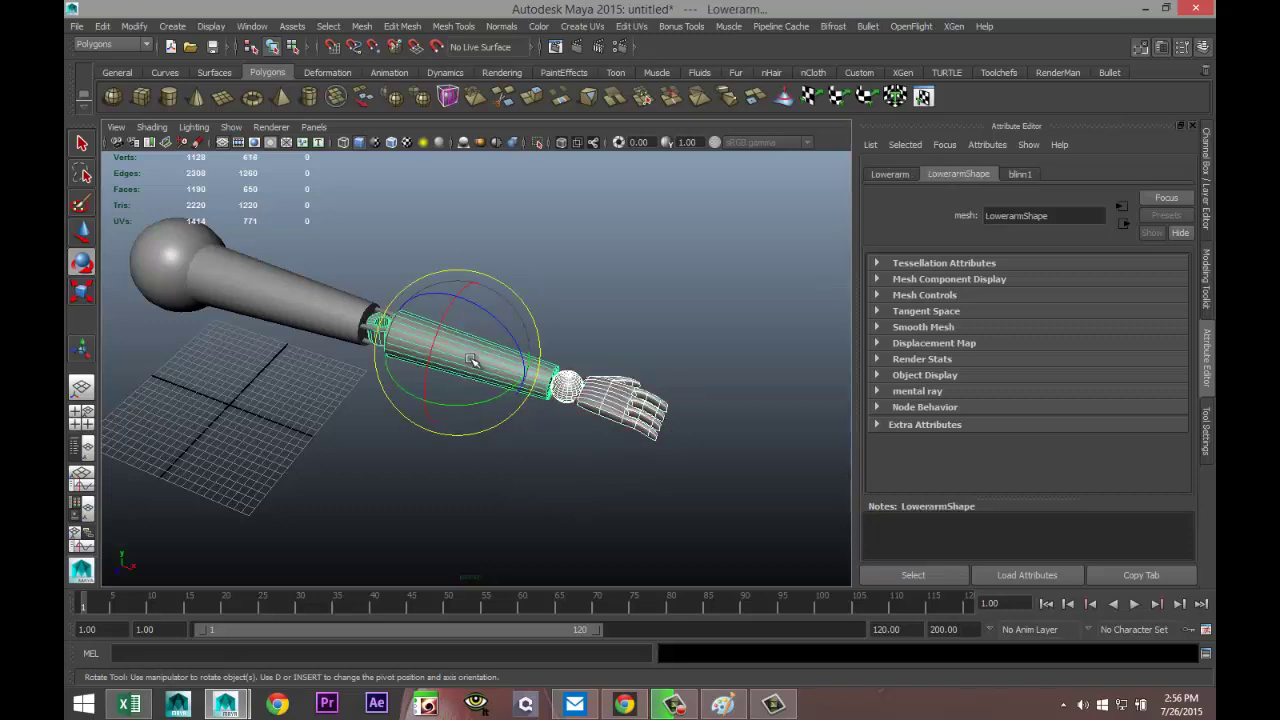
key(Down)
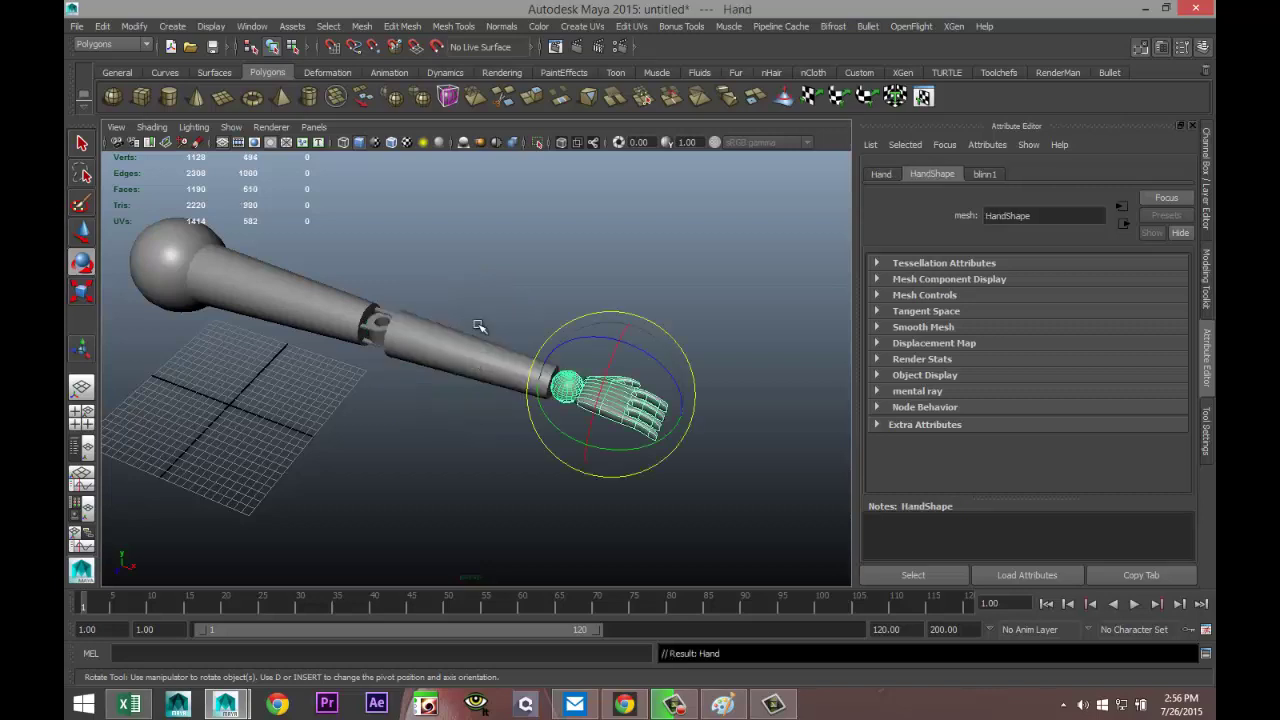
Step: Test the new parenting by rotating the hand alone and the lower arm with its attached hand, undoing each rotation
click(463, 503)
alt+drag(498, 493, 496, 456)
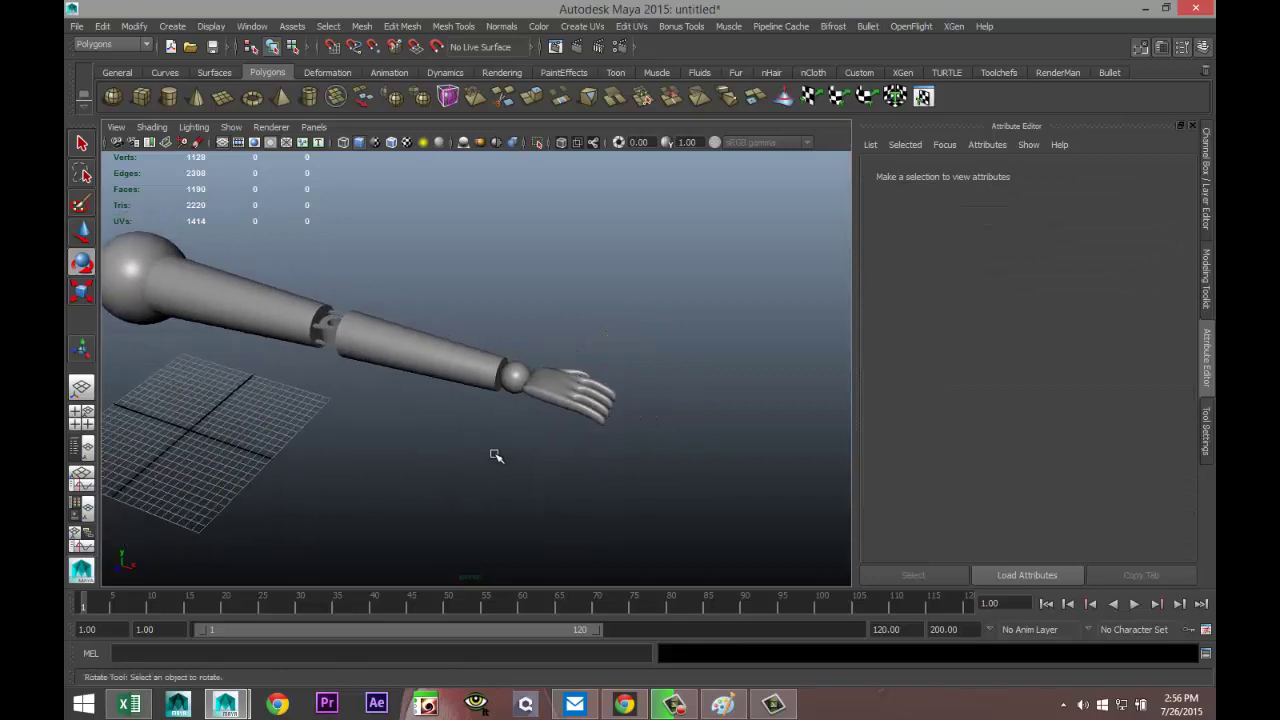
click(567, 395)
mouse_move(574, 412)
mouse_down()
mouse_move(572, 428)
mouse_move(598, 430)
mouse_move(538, 420)
mouse_move(569, 421)
mouse_up()
key(ctrl+z)
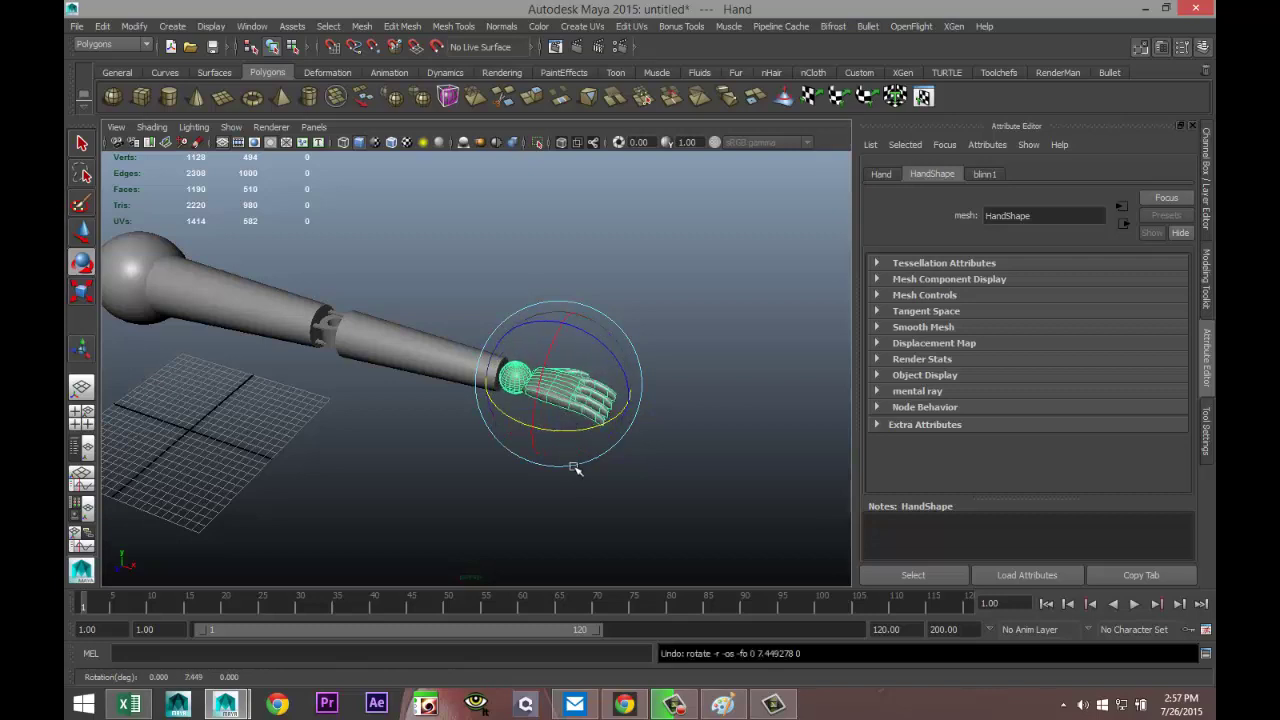
click(381, 344)
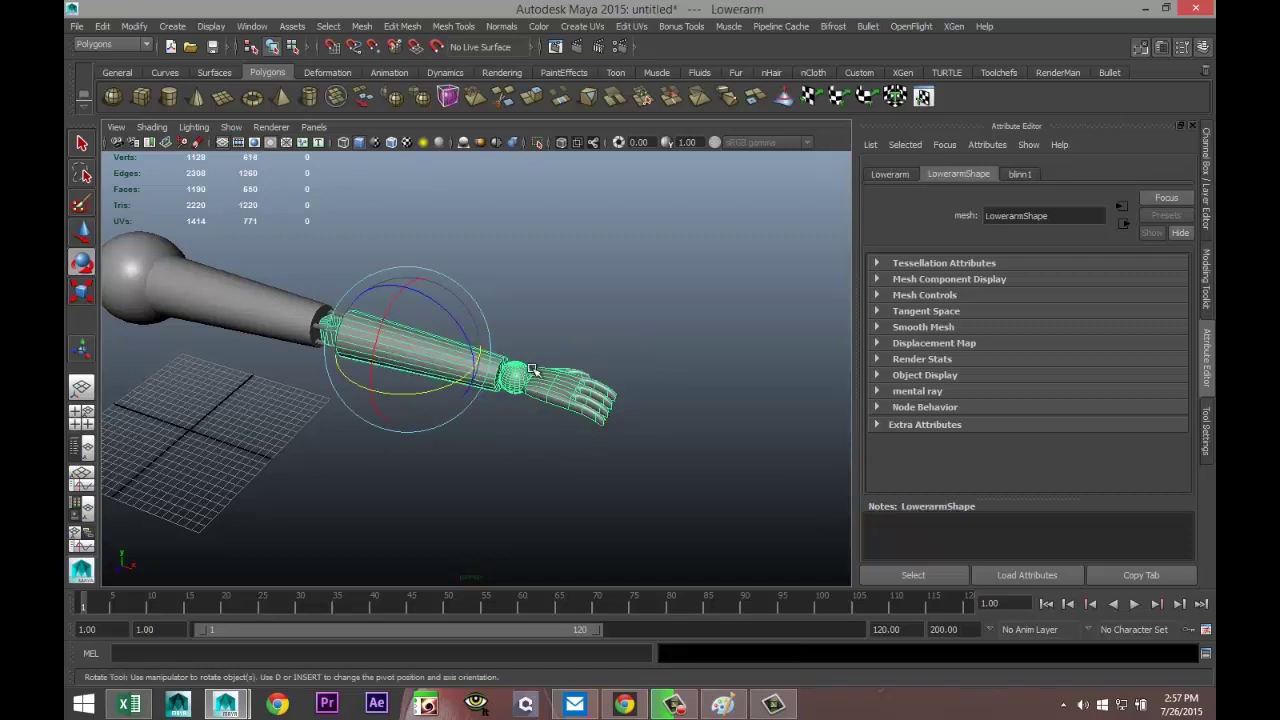
drag(400, 400, 363, 362)
key(ctrl+z)
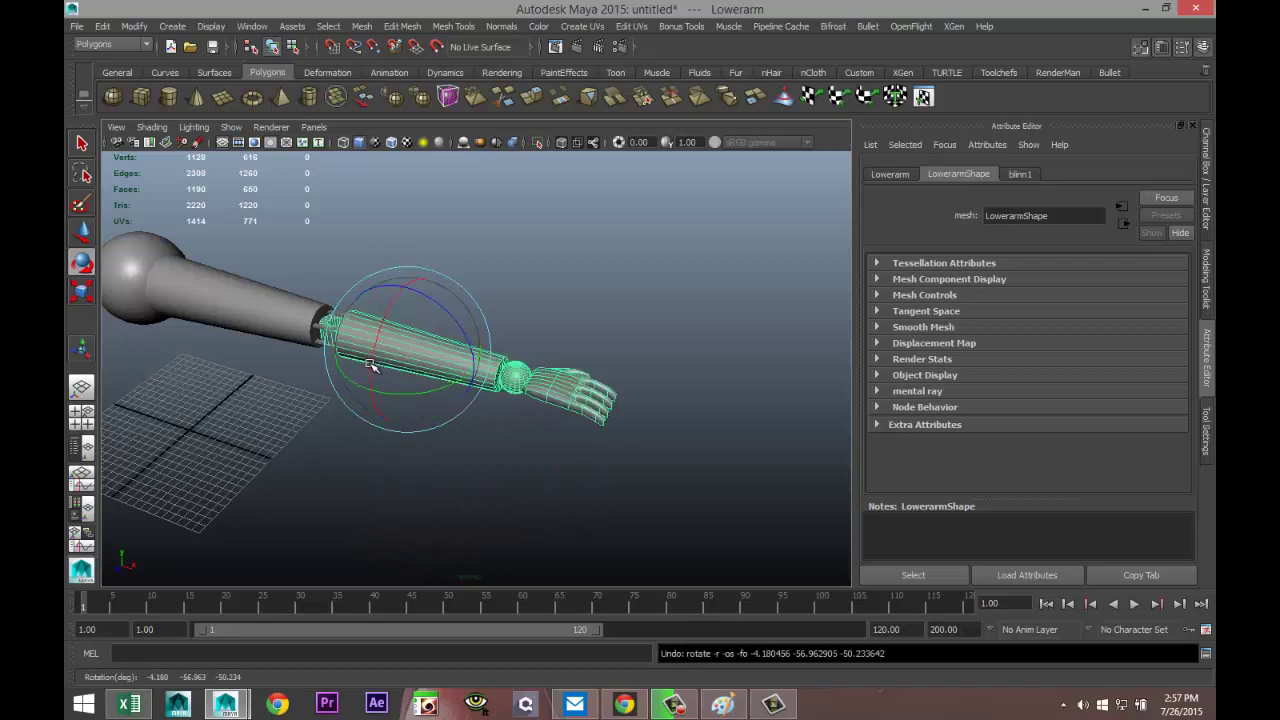
Step: Parent the lower arm to the upper arm
alt+drag(278, 452, 445, 481)
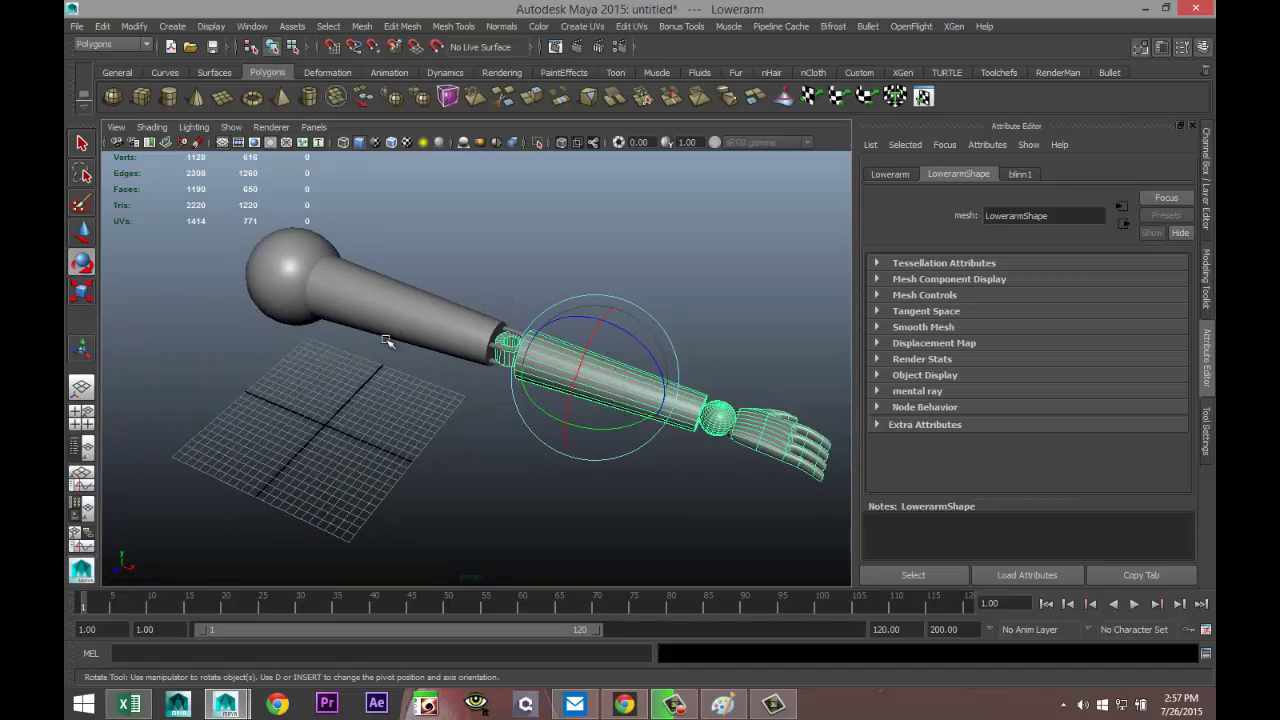
click(531, 423)
click(571, 389)
click(397, 315)
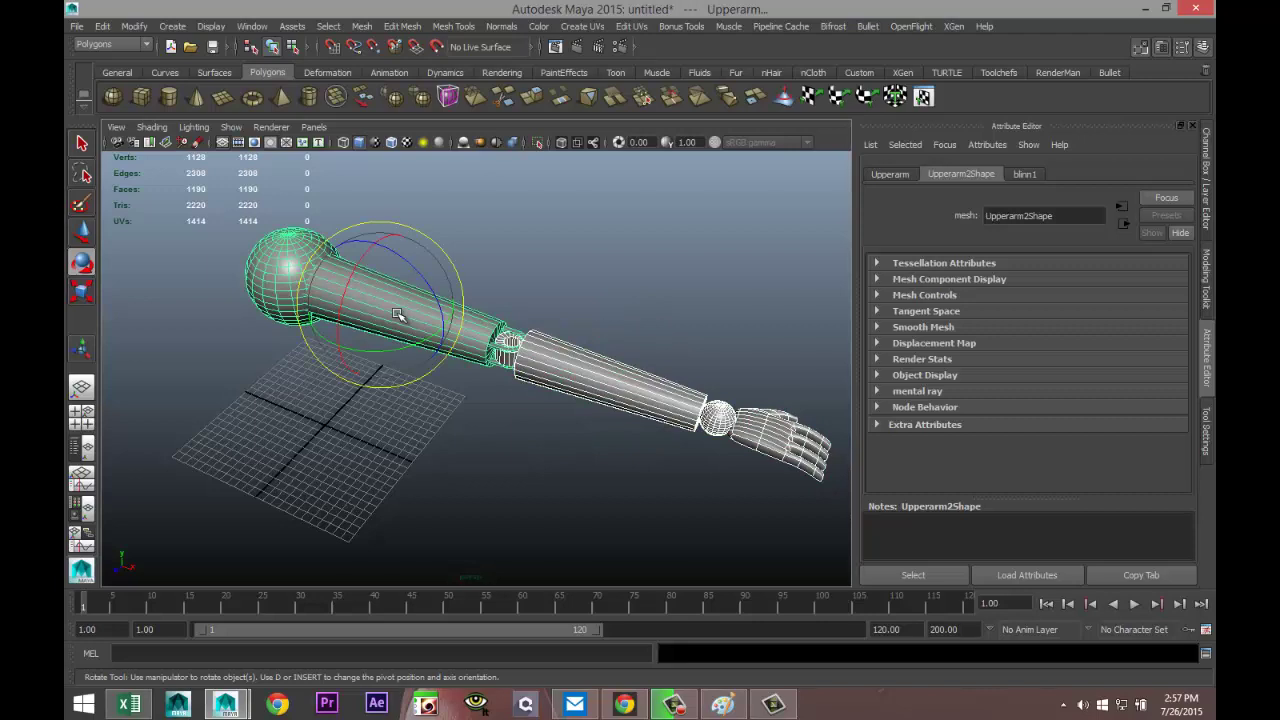
key(Down)
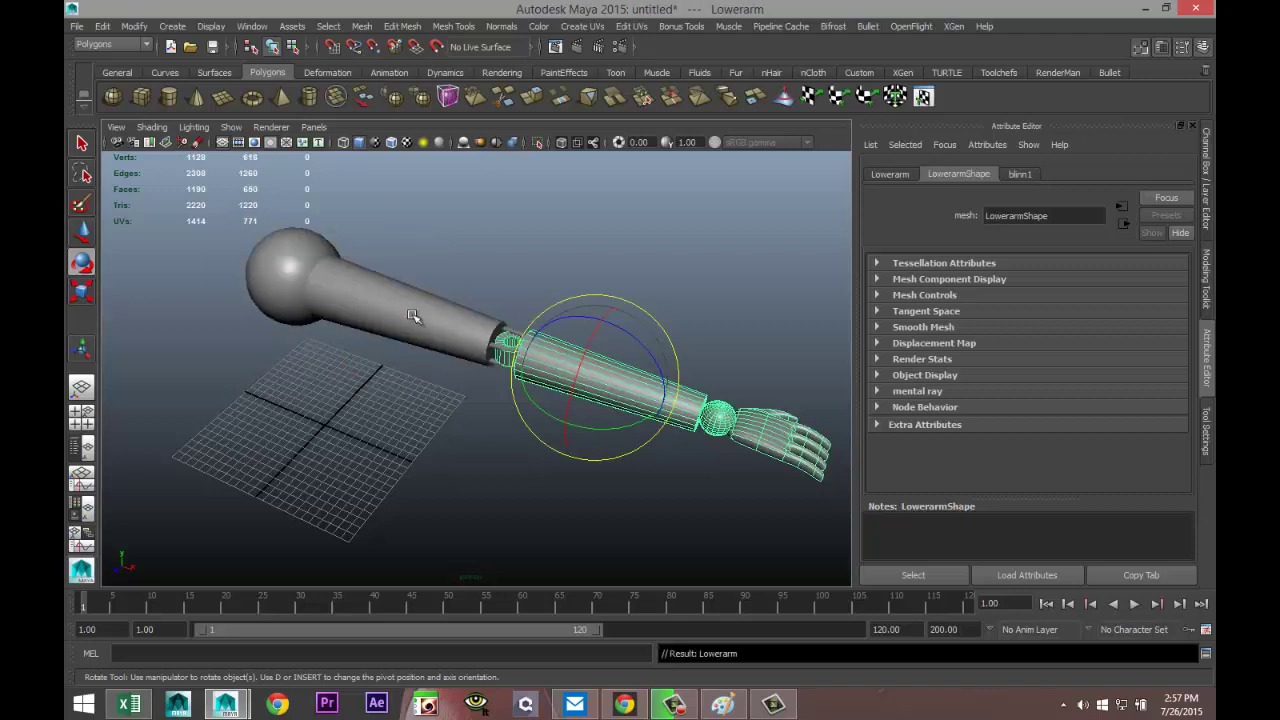
Step: Try rotating the upper arm together with its child parts, and undo the rotation
click(500, 455)
click(365, 307)
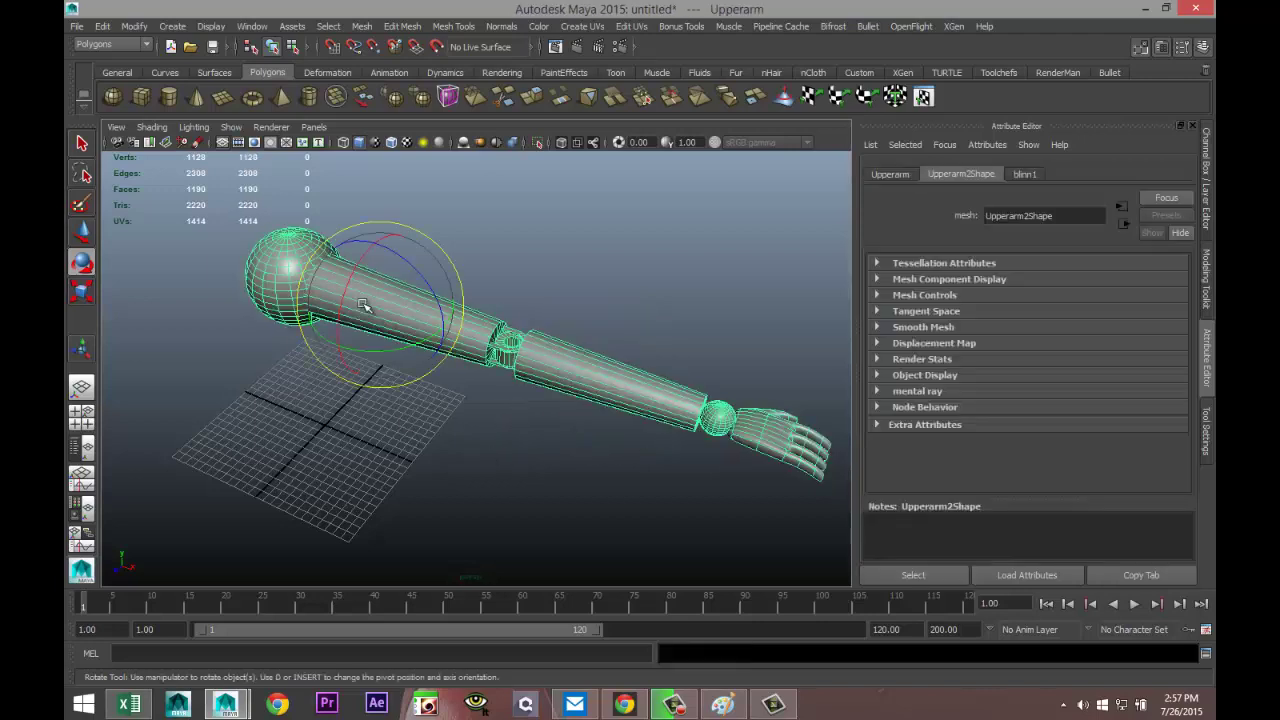
drag(402, 357, 416, 277)
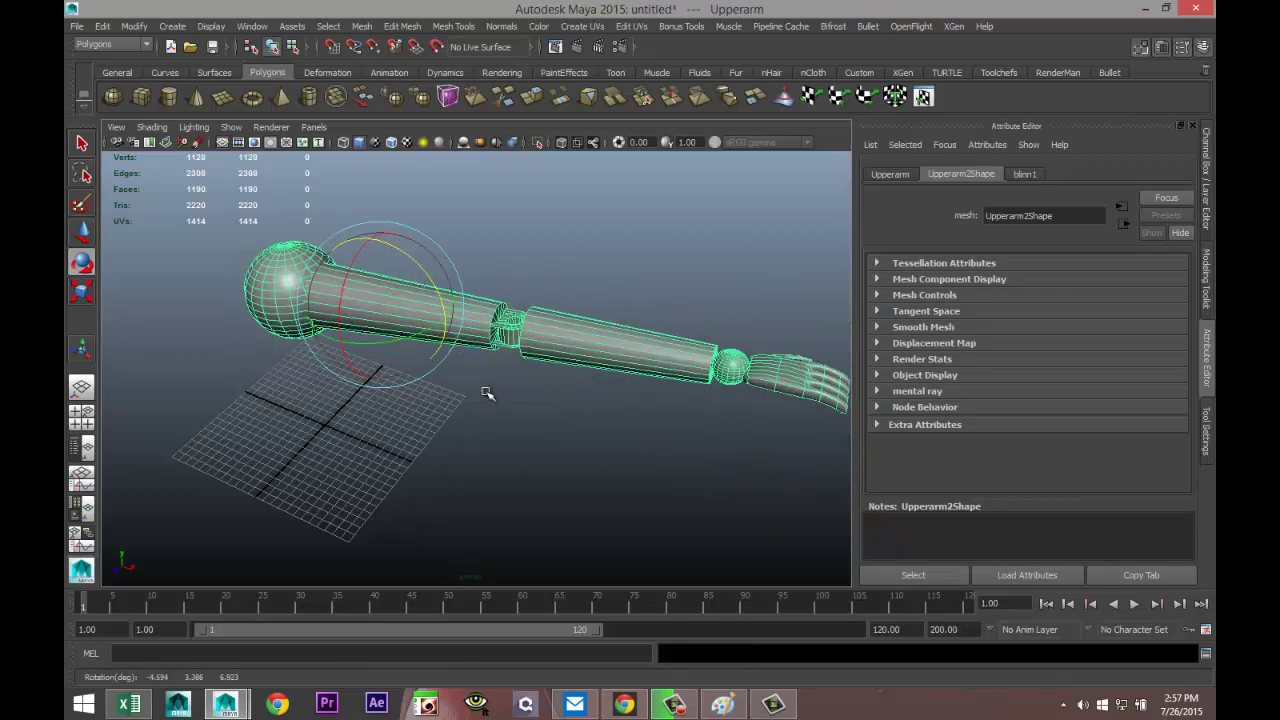
key(ctrl+z)
Step: Try bending the arm by rotating the lower arm and the hand, and undo these rotations
alt+drag(488, 408, 545, 385)
click(578, 357)
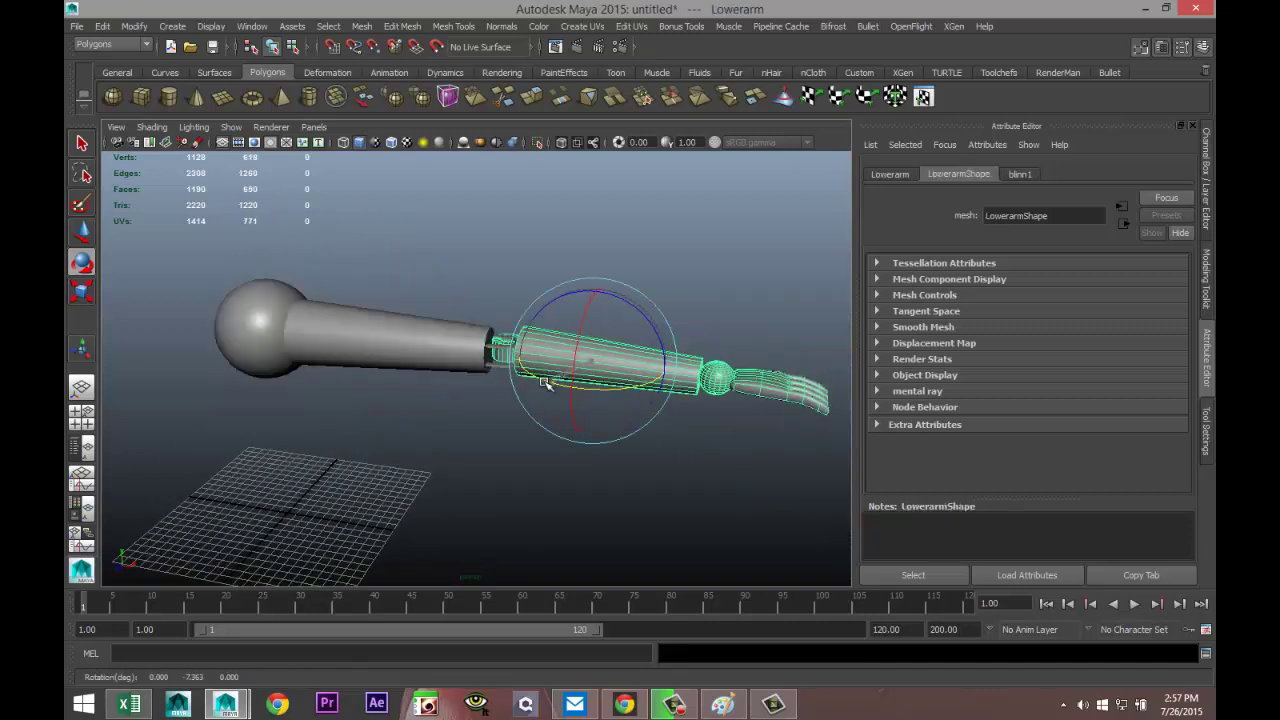
click(776, 394)
drag(720, 401, 730, 412)
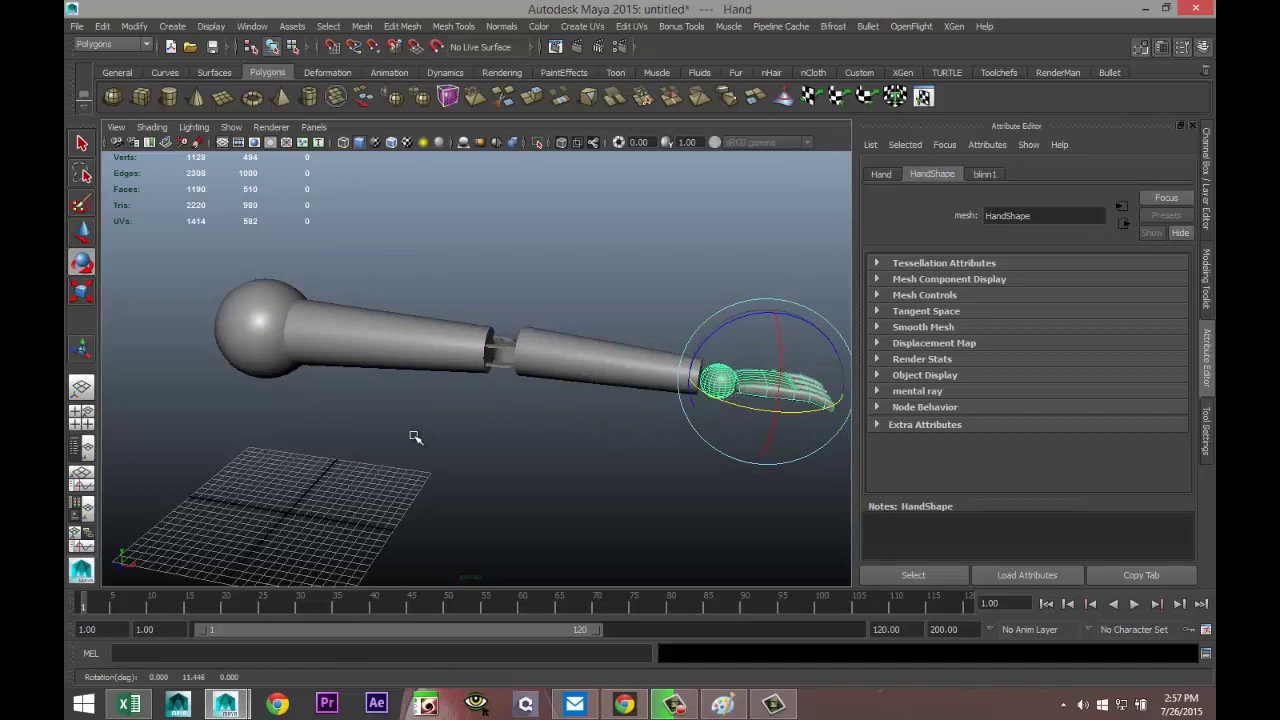
key(ctrl+z)
key(ctrl+z)
key(ctrl+z)
key(ctrl+z)
alt+drag(609, 429, 527, 440)
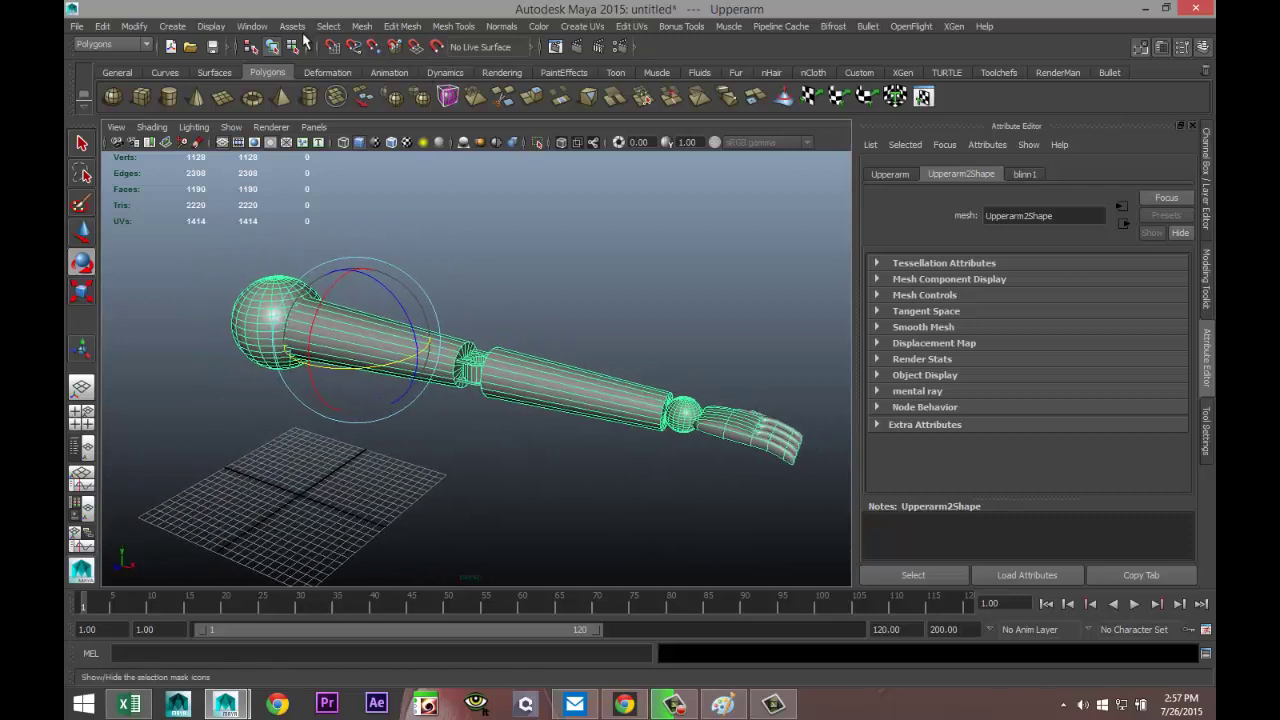
Step: Examine the arm's hierarchy in the Outliner by expanding Upperarm and Lowerarm, and minimize the Outliner
click(256, 28)
click(290, 143)
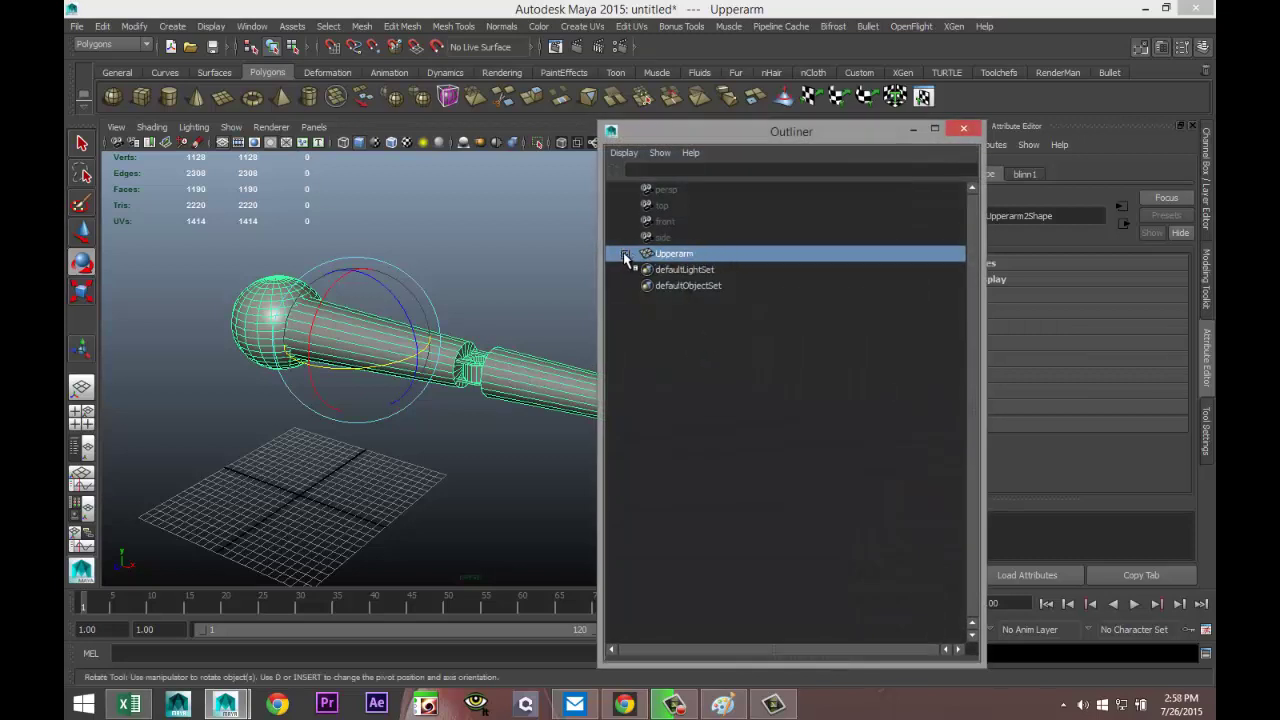
click(625, 256)
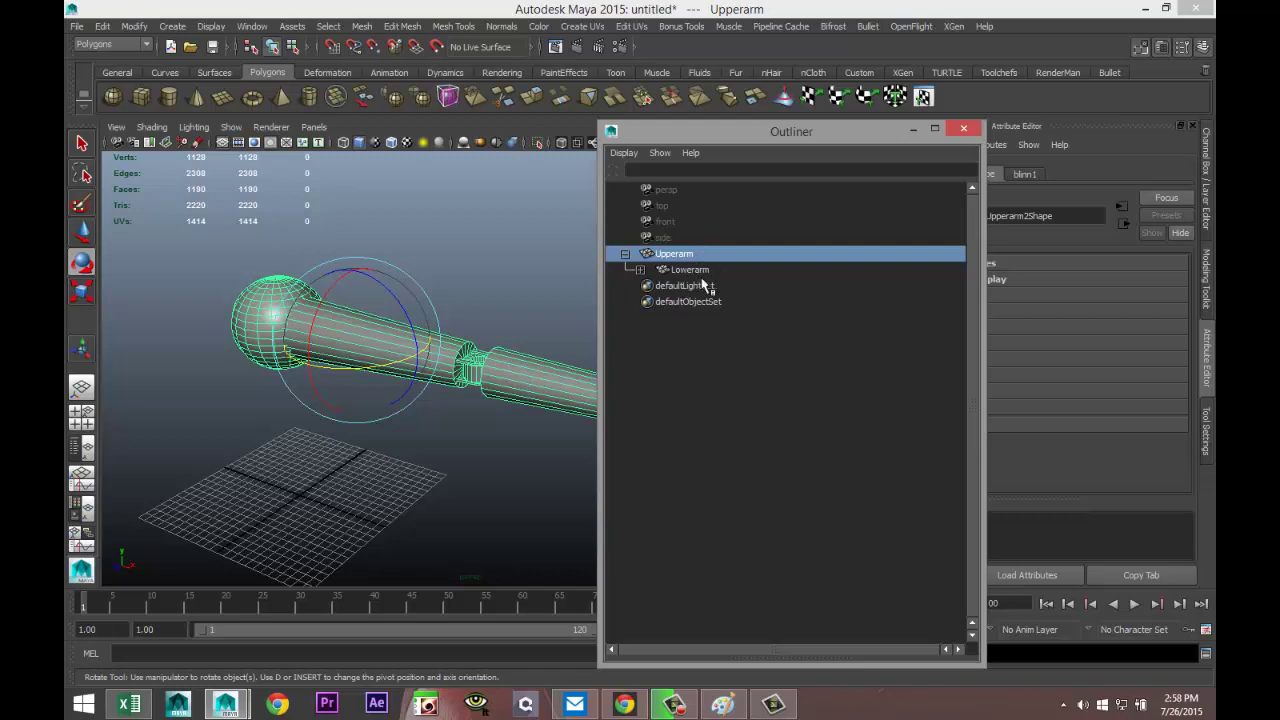
click(640, 271)
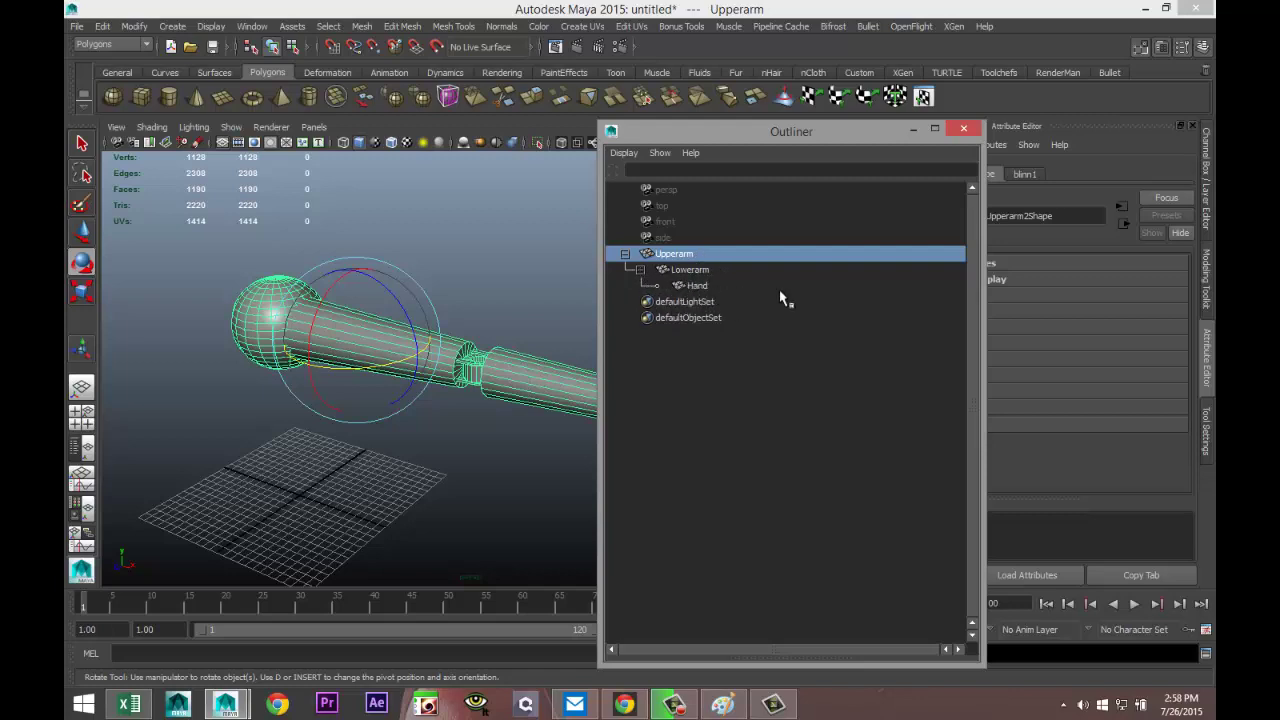
click(913, 129)
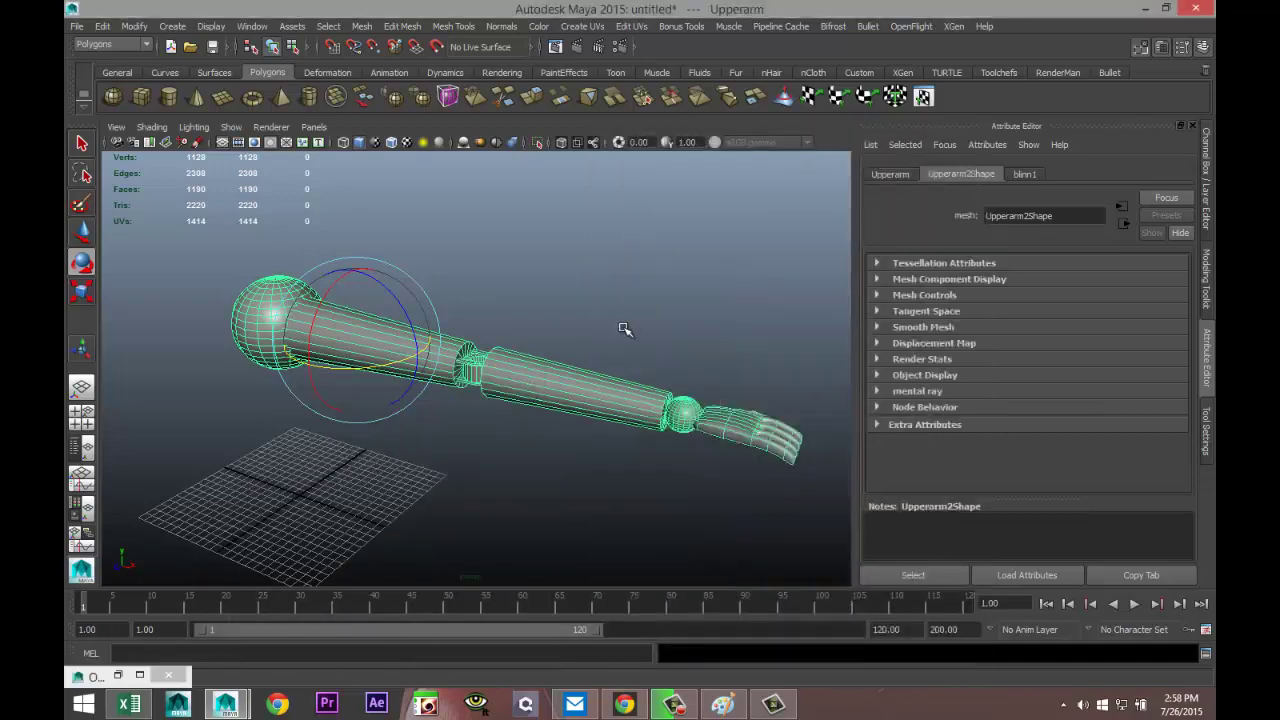
Step: Switch from the perspective view to a full-size front view with the whole arm framed
scroll(587, 349, down, 3)
scroll(533, 377, up, 3)
alt+drag(484, 415, 524, 466)
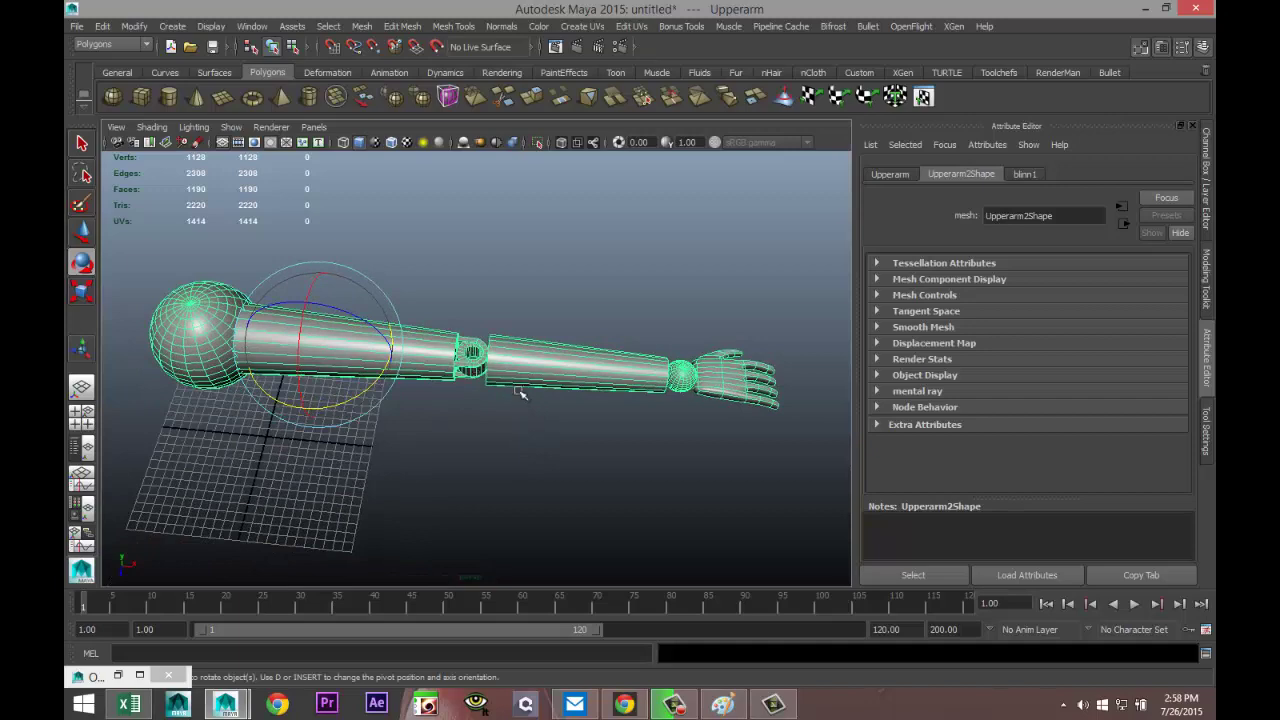
alt+drag(630, 431, 601, 390)
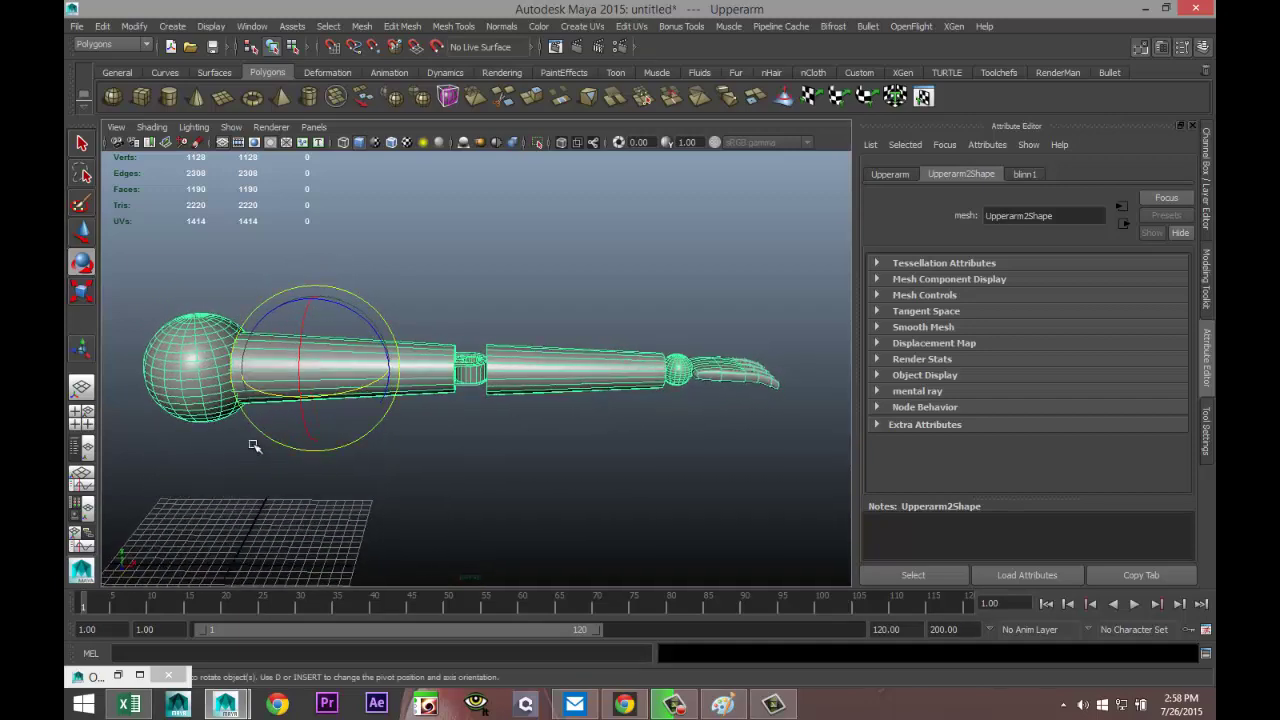
click(86, 424)
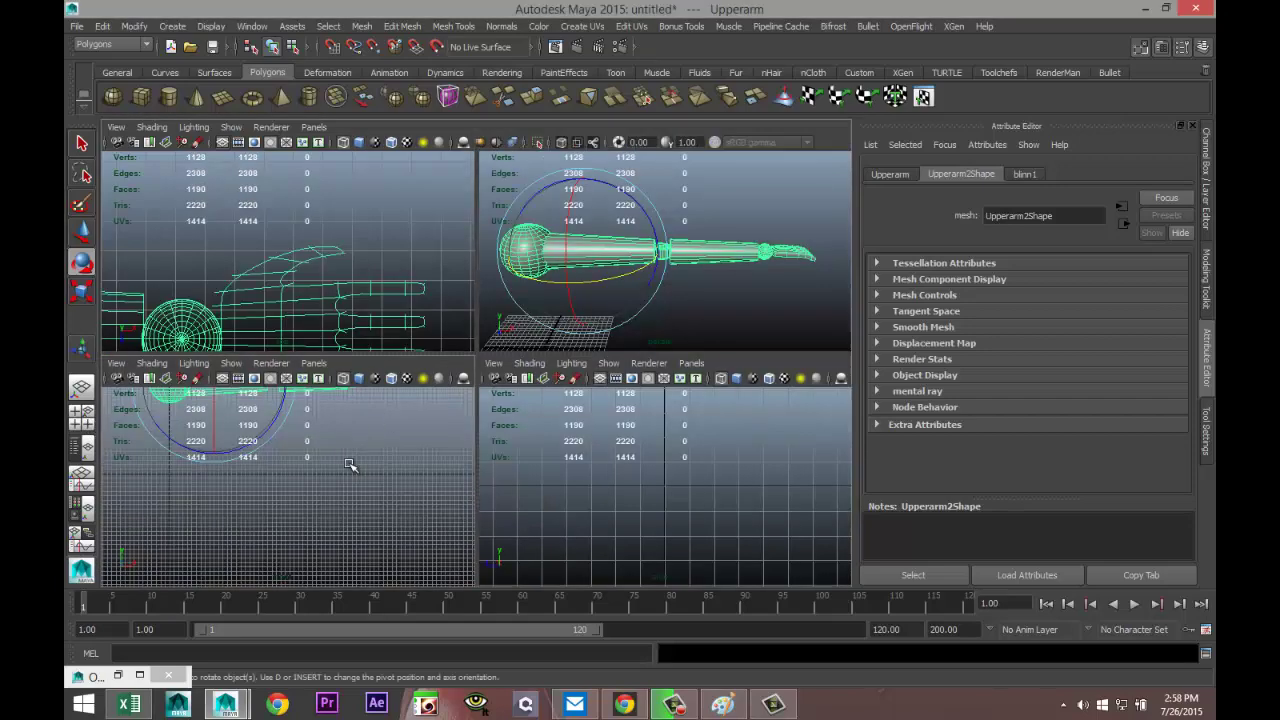
key(space)
key(a)
scroll(420, 456, down, 3)
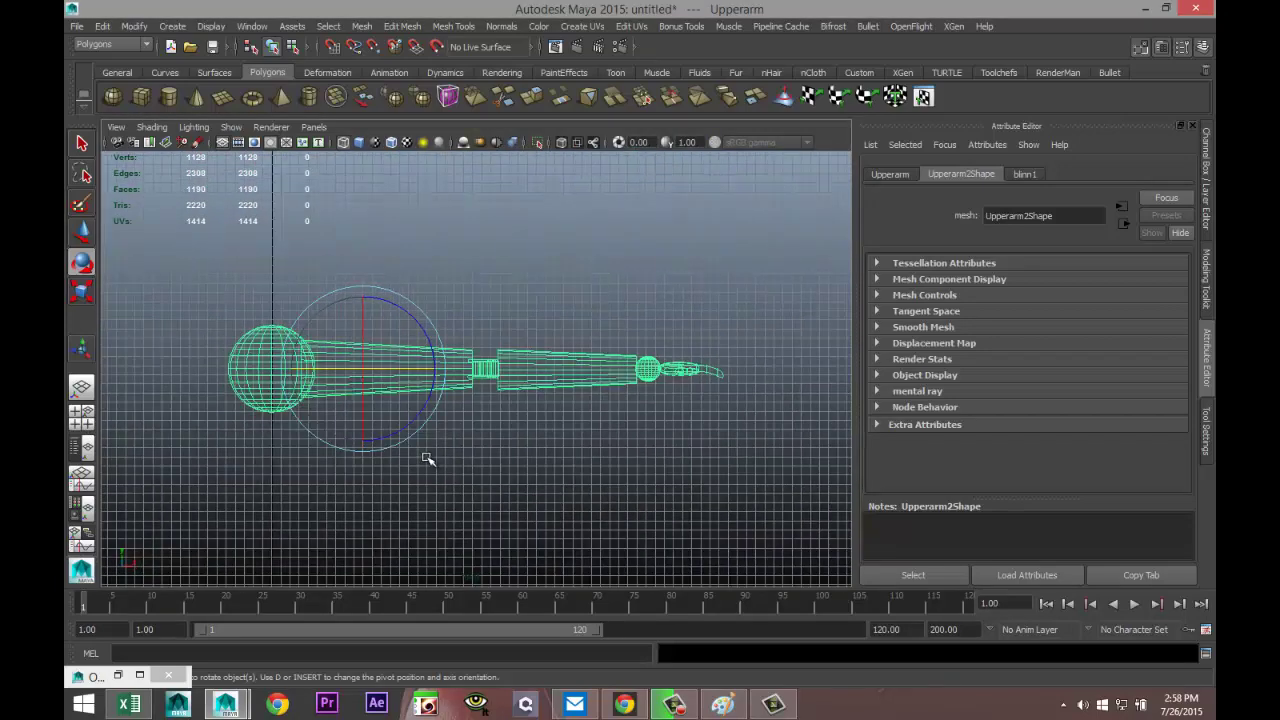
Step: Select the hand and move its pivot horizontally to the centre of the wrist ball in the front view
scroll(430, 457, up, 4)
drag(789, 334, 804, 424)
alt+middle_drag(597, 478, 463, 457)
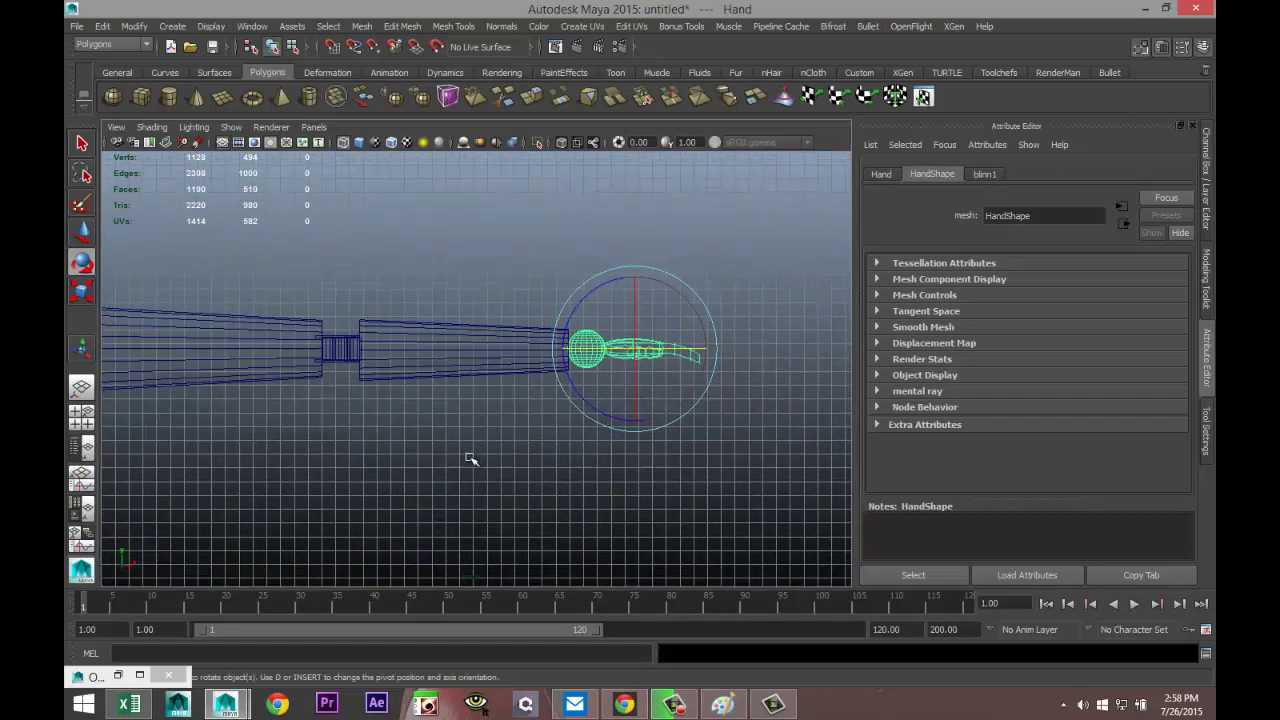
scroll(517, 461, up, 2)
alt+middle_drag(615, 458, 492, 478)
scroll(570, 476, up, 2)
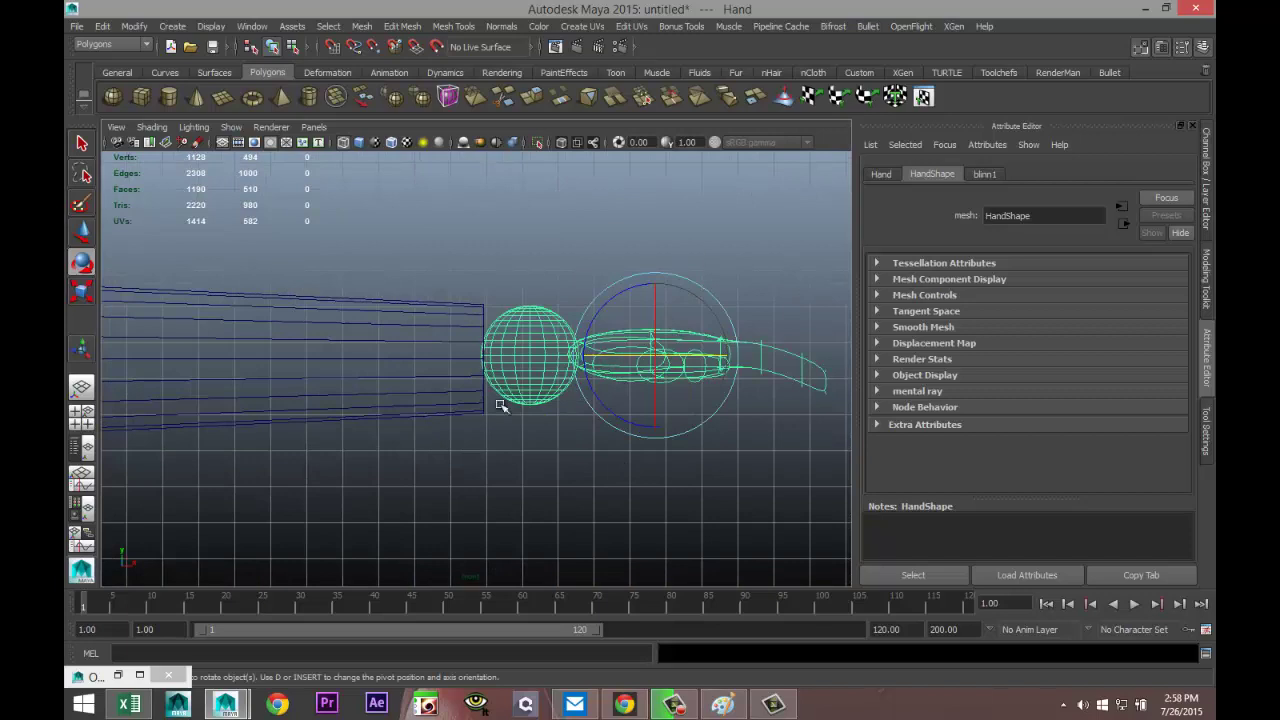
scroll(559, 452, up, 1)
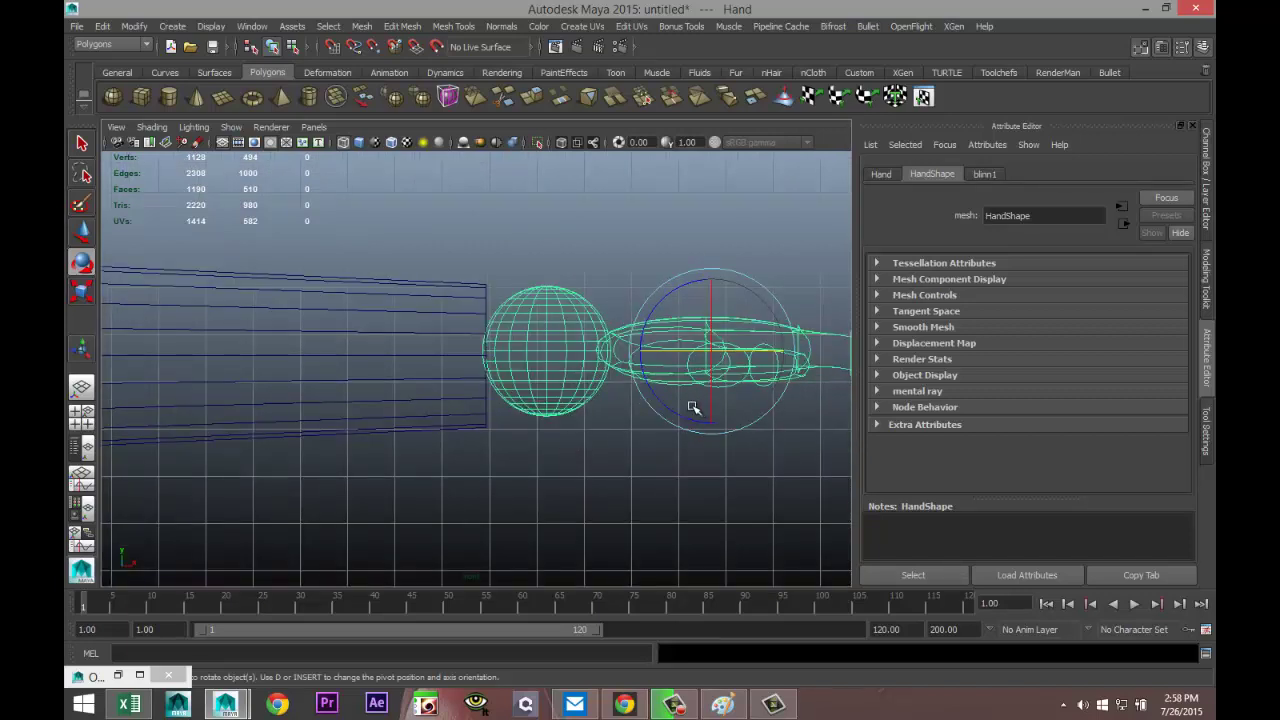
key(w)
key(d)
drag(790, 352, 628, 364)
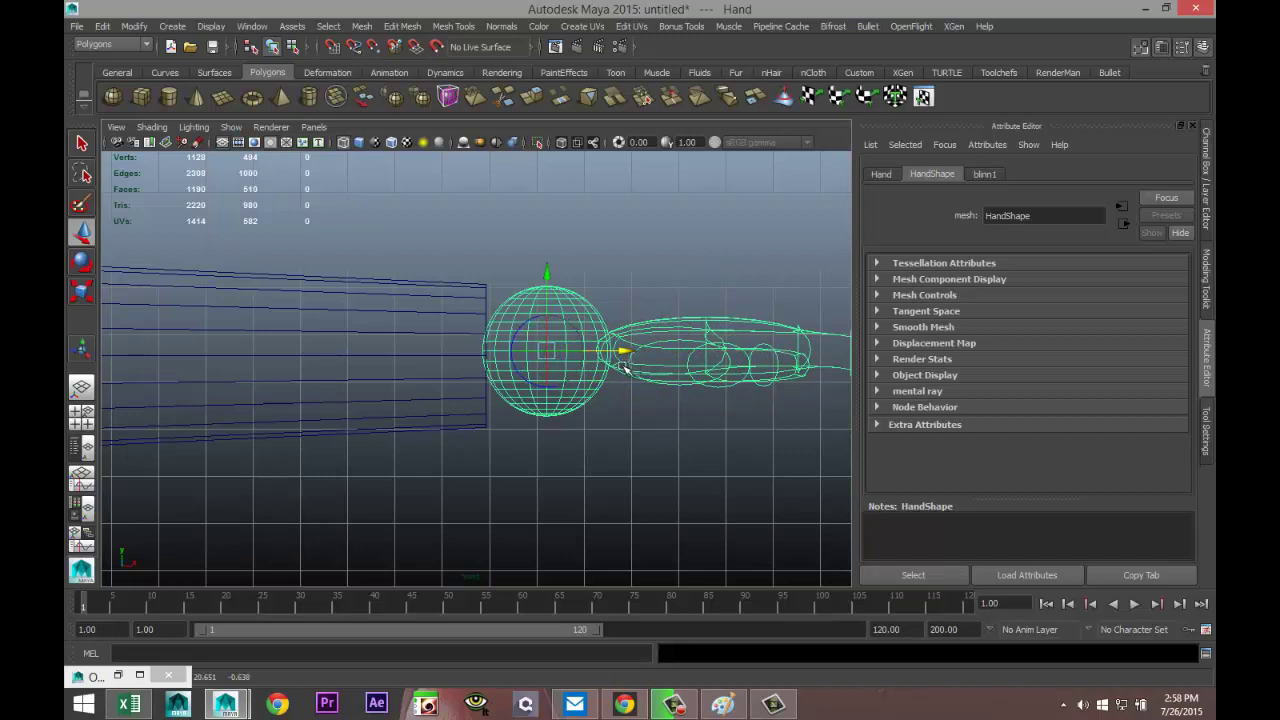
Step: Align the hand's pivot in depth with the centre of the wrist ball in the top view
click(82, 420)
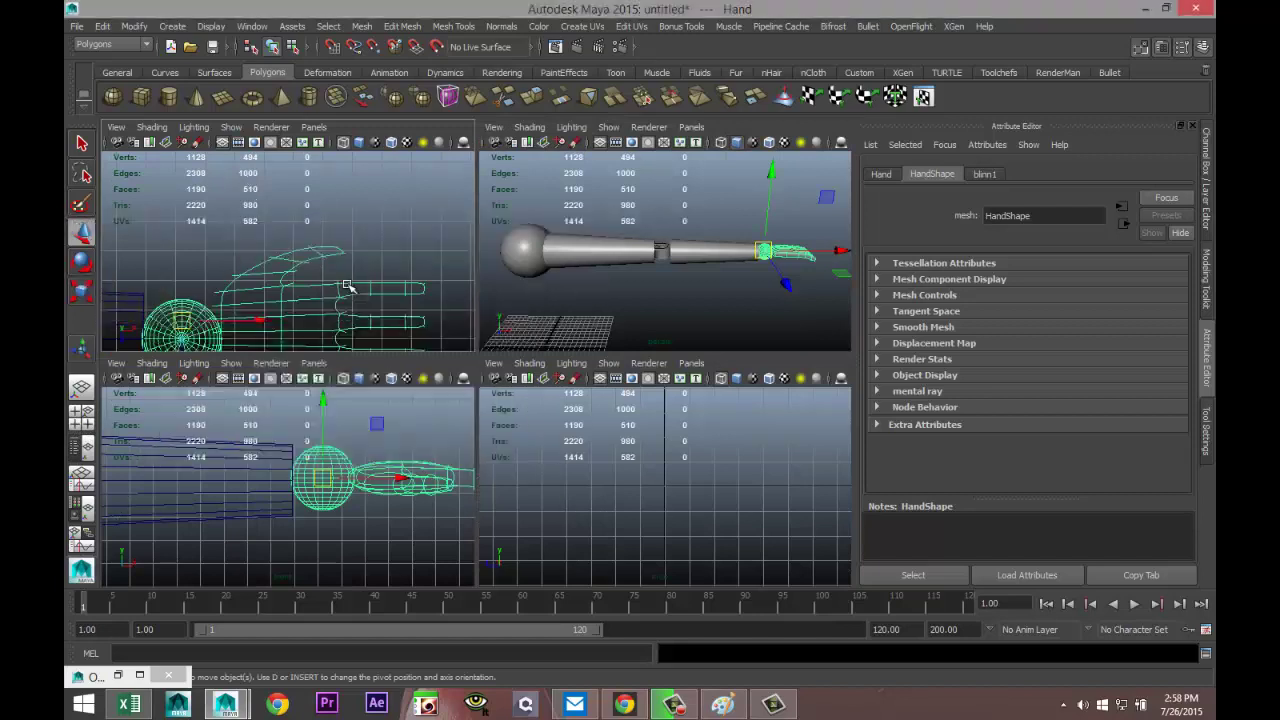
key(space)
scroll(409, 335, up, 3)
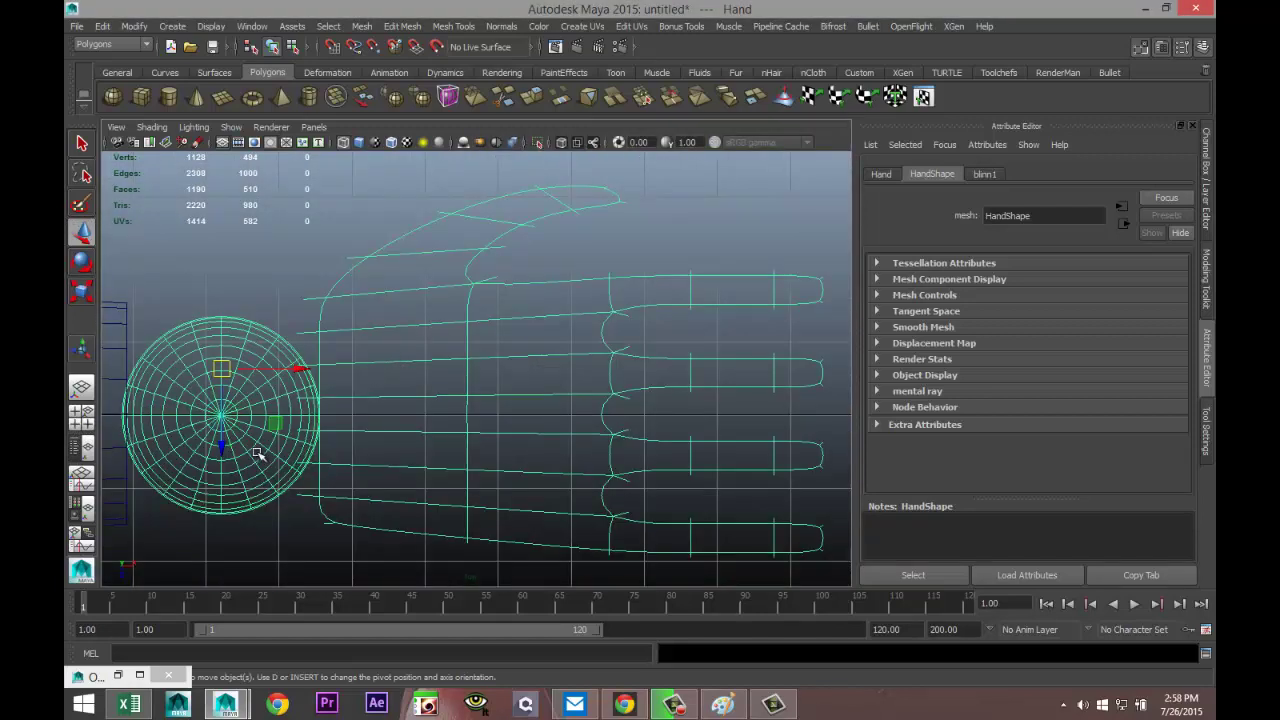
drag(222, 452, 232, 494)
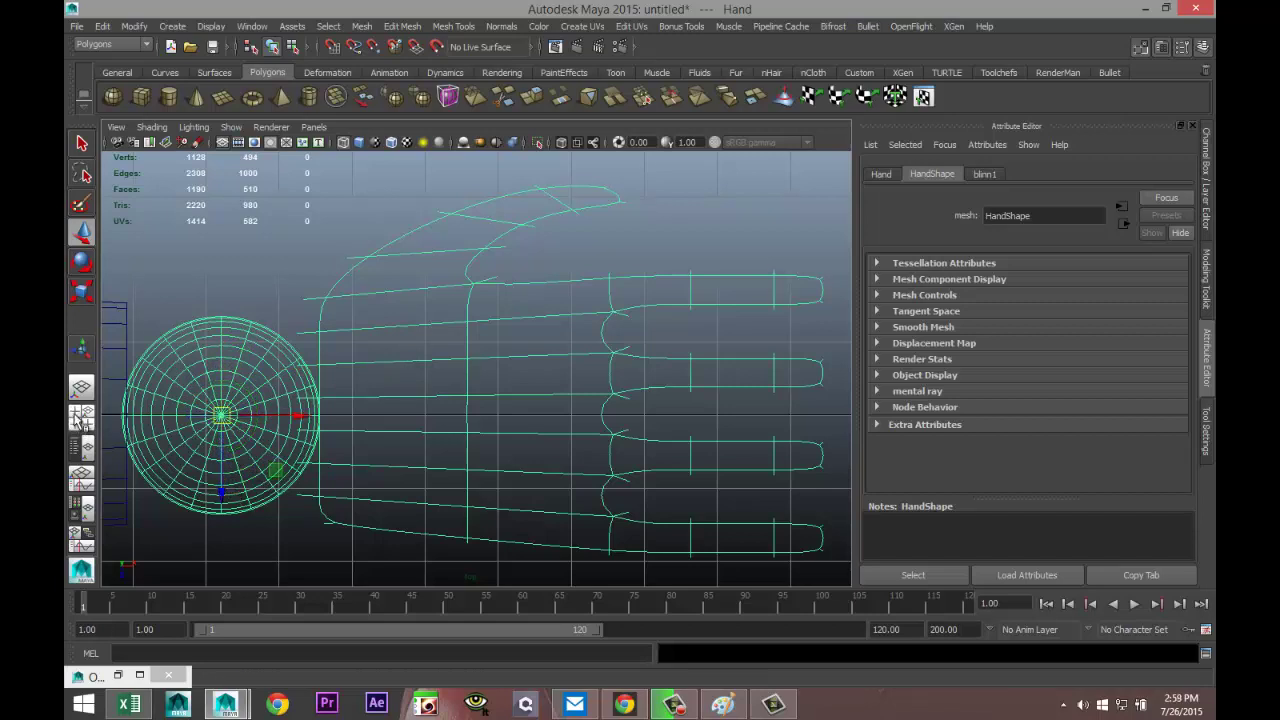
Step: Select the lower arm and move its pivot horizontally to the middle of the elbow hinge in the front view
click(82, 418)
key(space)
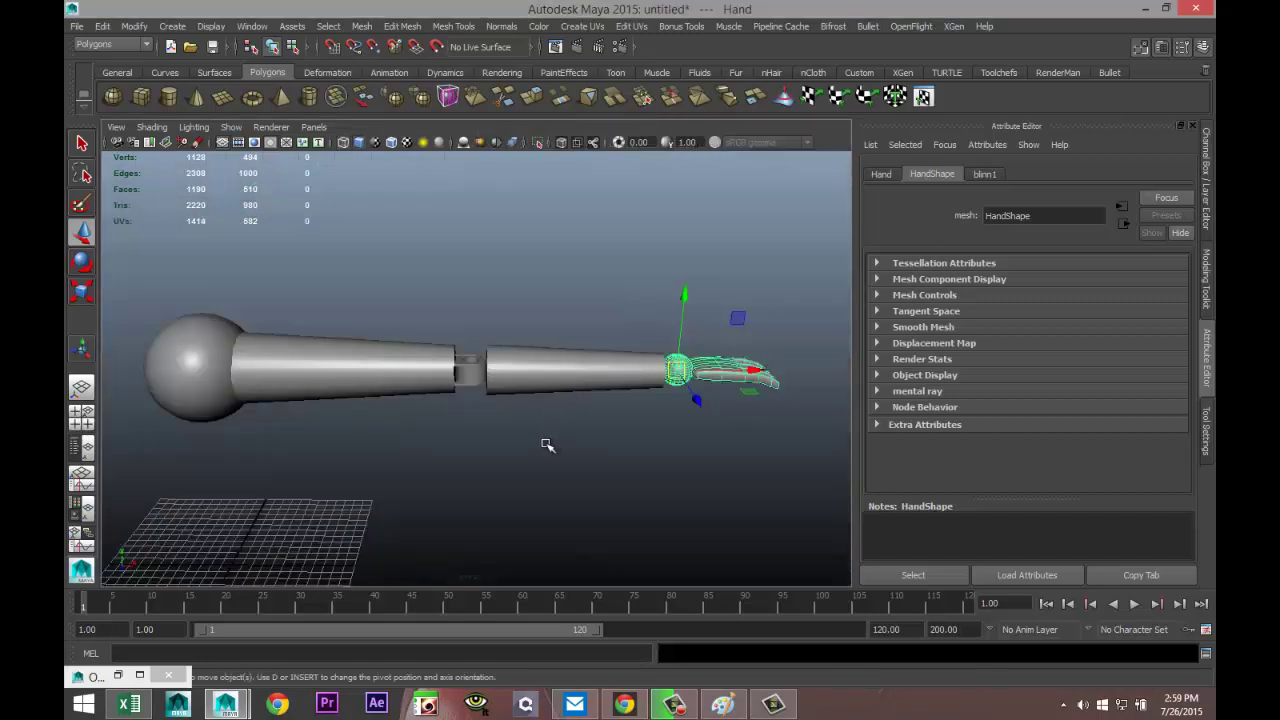
alt+drag(552, 443, 568, 430)
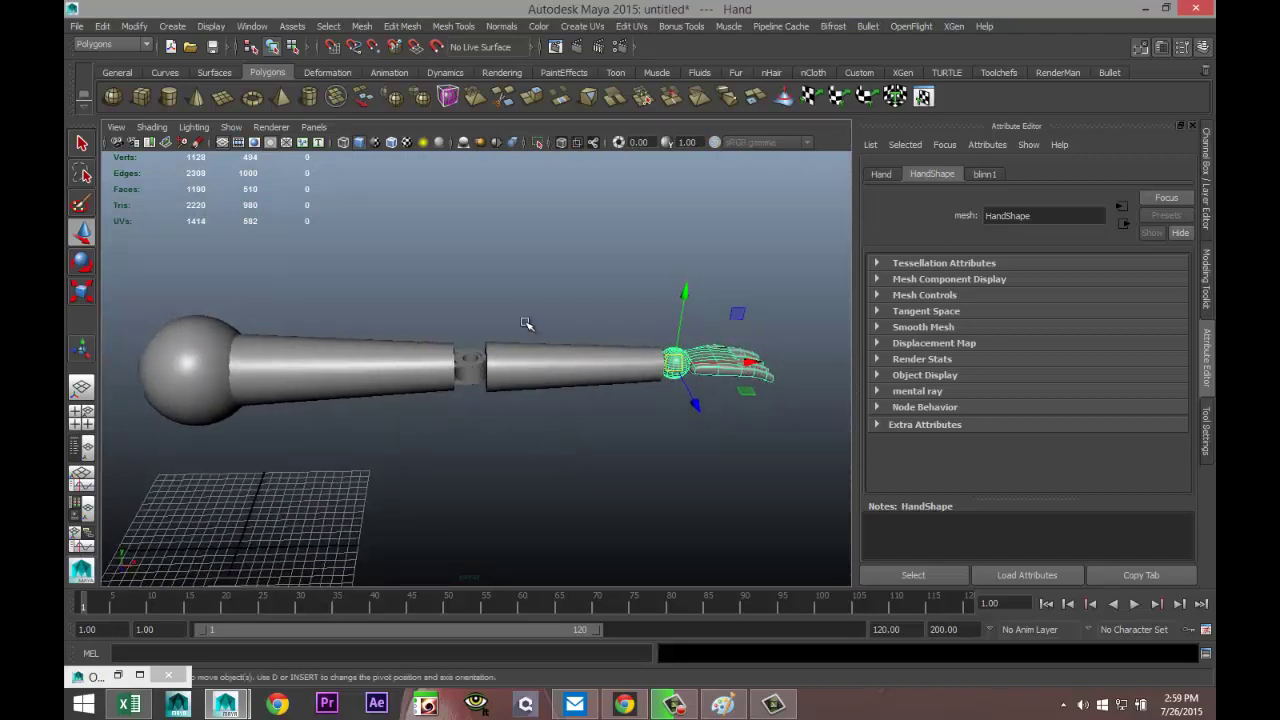
key(Up)
key(f)
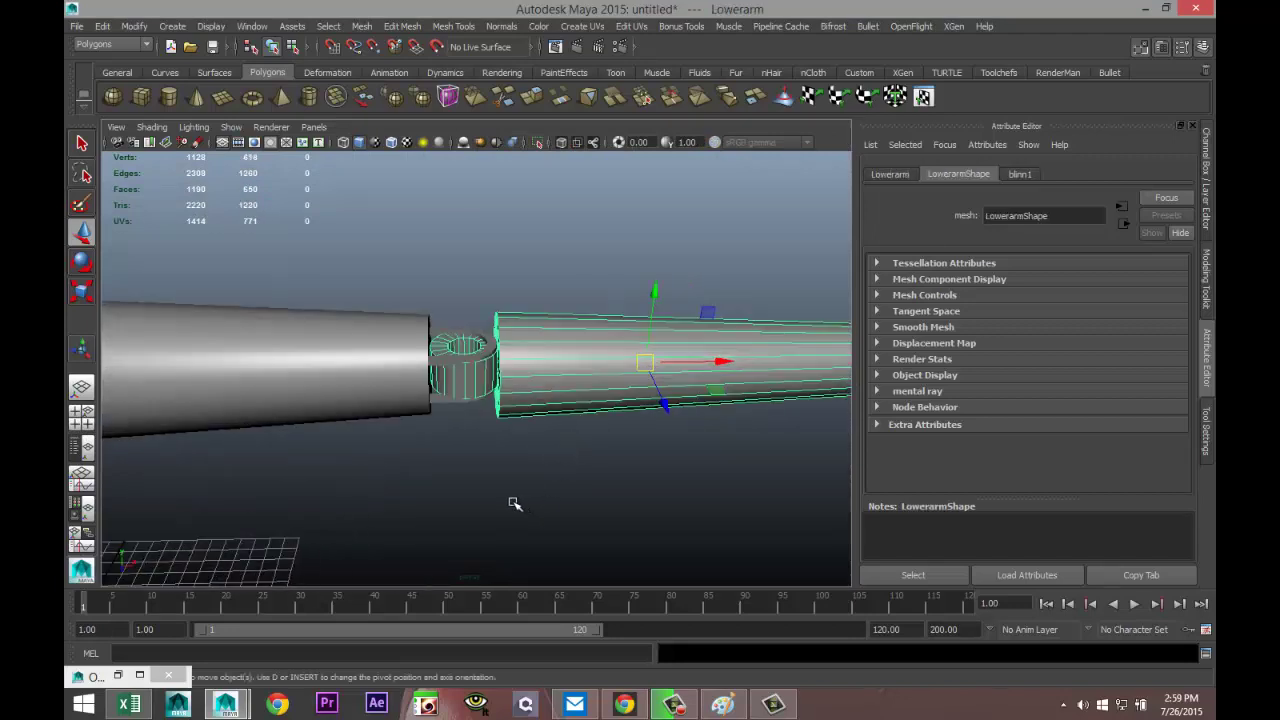
click(82, 416)
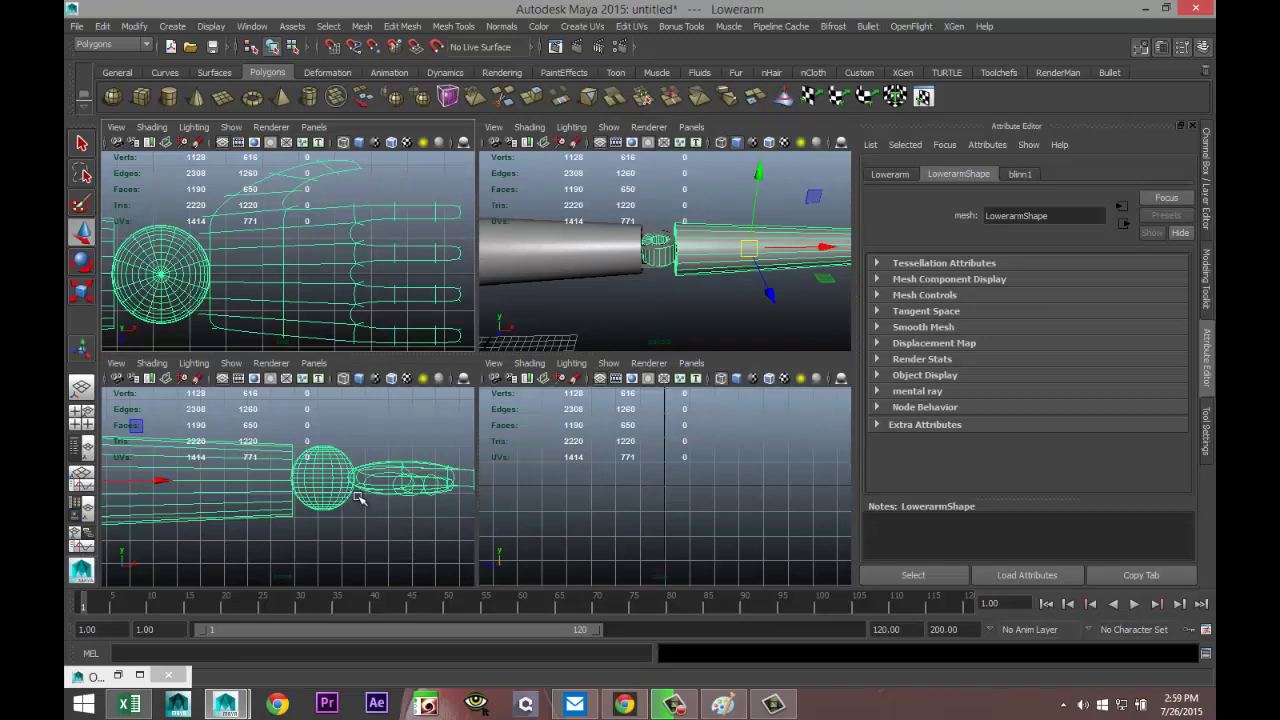
key(space)
scroll(460, 474, down, 7)
alt+drag(392, 472, 603, 460)
scroll(603, 461, up, 2)
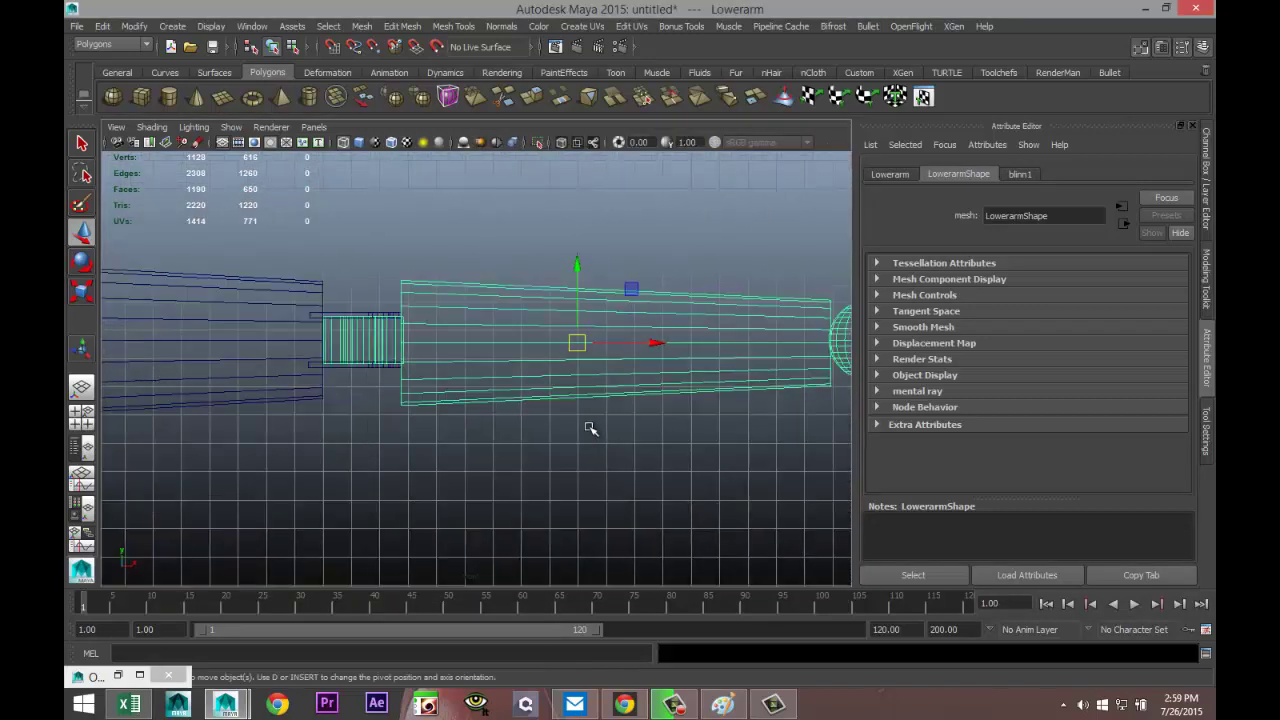
key(e)
drag(649, 341, 436, 349)
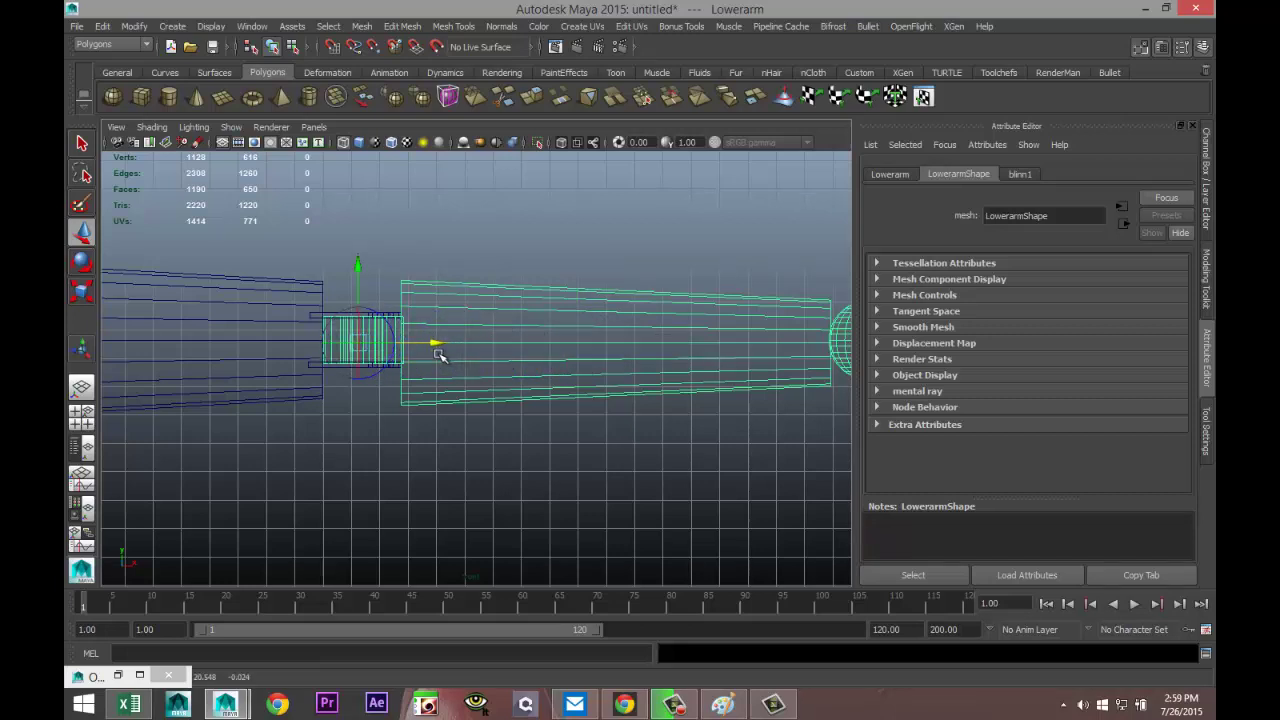
key(Insert)
Step: Fine-tune the lower arm's pivot to the exact centre of the elbow ring in the top view
click(80, 424)
key(space)
key(f)
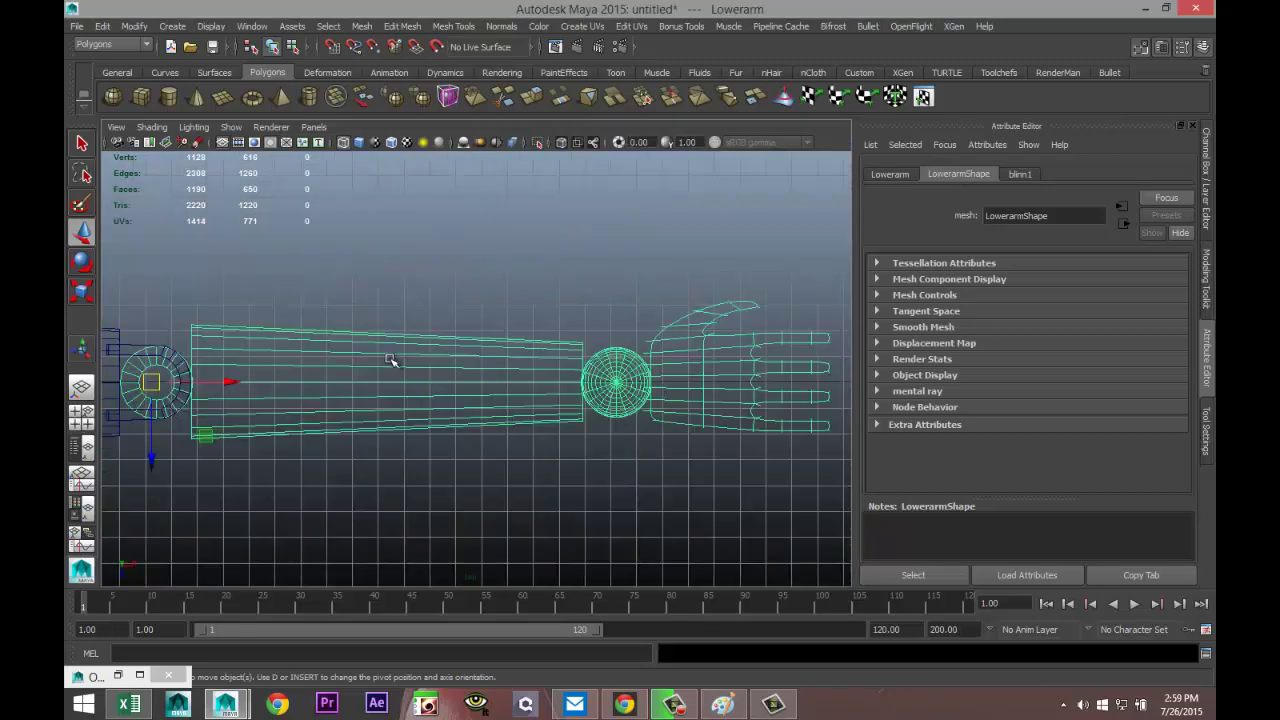
alt+middle_drag(280, 428, 588, 391)
scroll(584, 397, up, 3)
scroll(584, 397, up, 5)
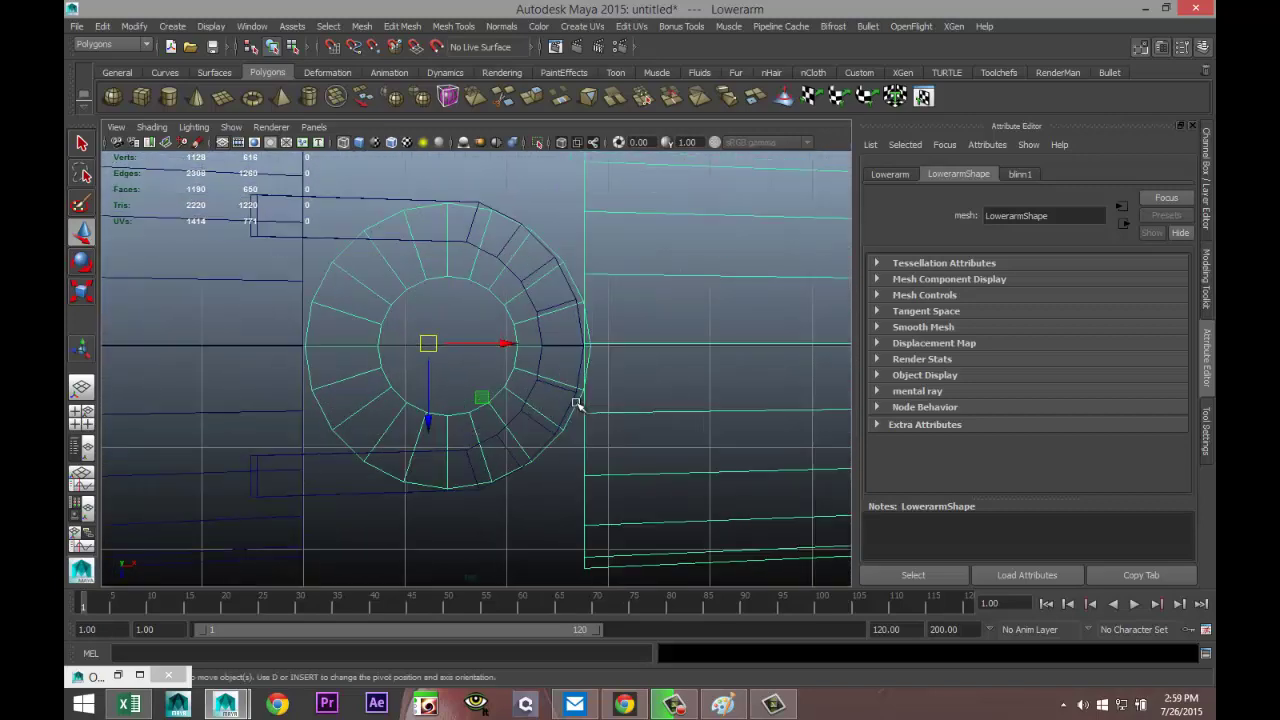
key(d)
drag(493, 340, 520, 340)
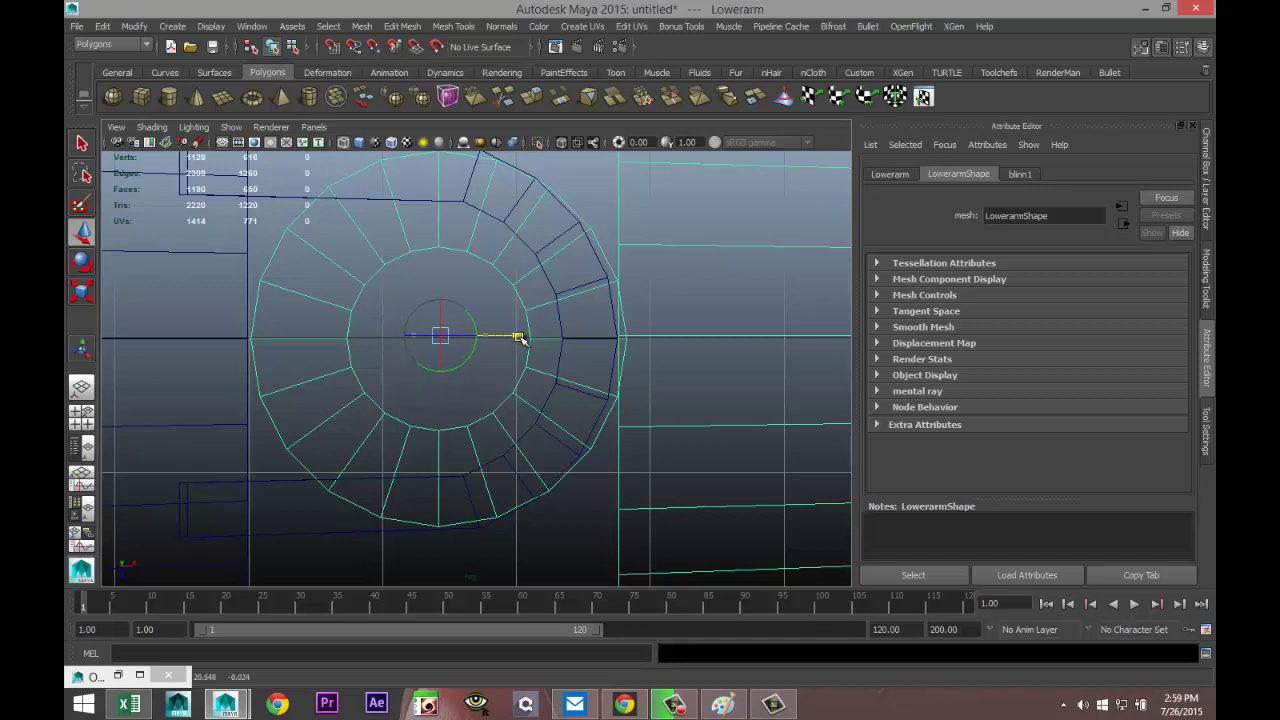
click(442, 414)
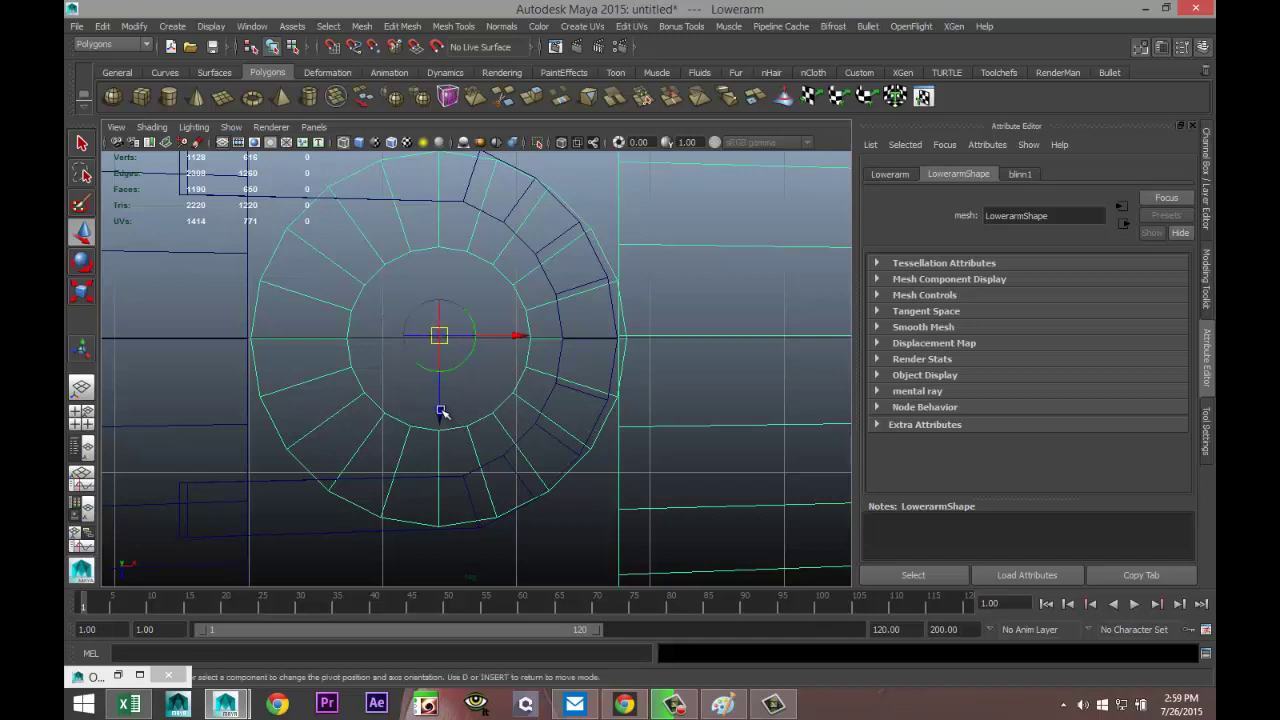
drag(442, 413, 442, 414)
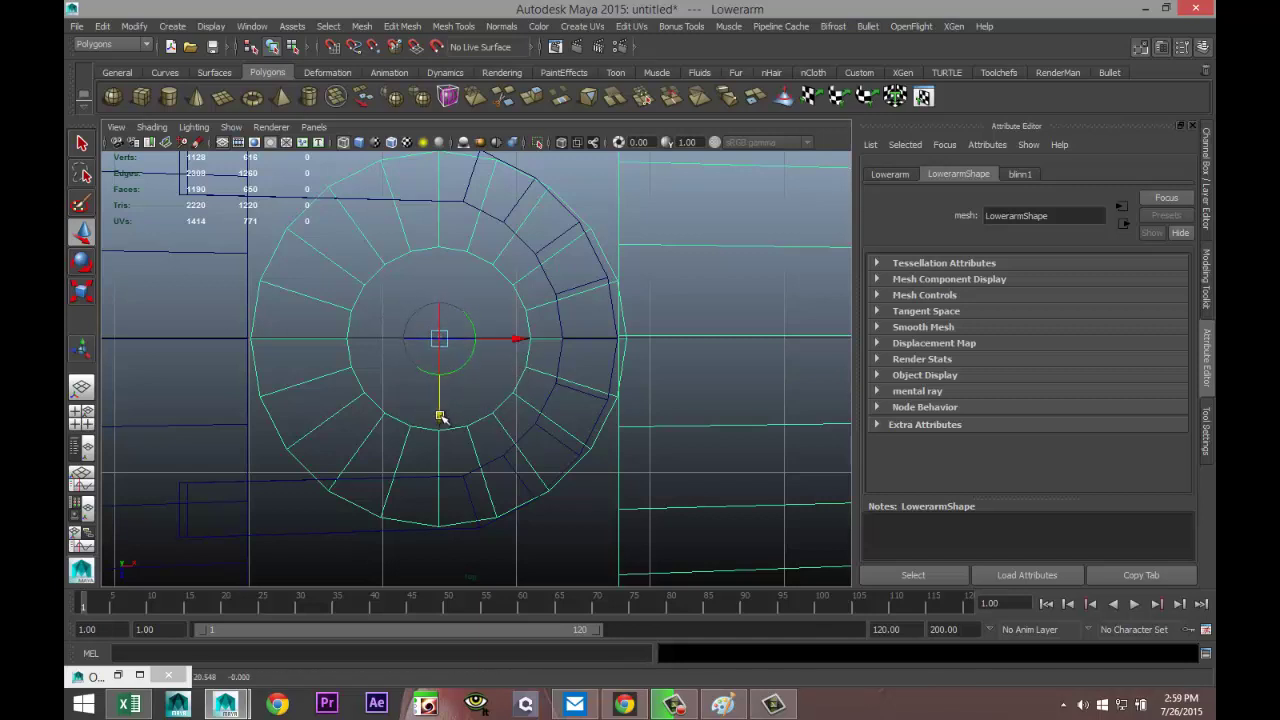
Step: Select the upper arm and move its pivot to the centre of the shoulder ball in the front view
click(81, 418)
key(space)
scroll(555, 343, down, 5)
alt+middle_drag(441, 416, 586, 405)
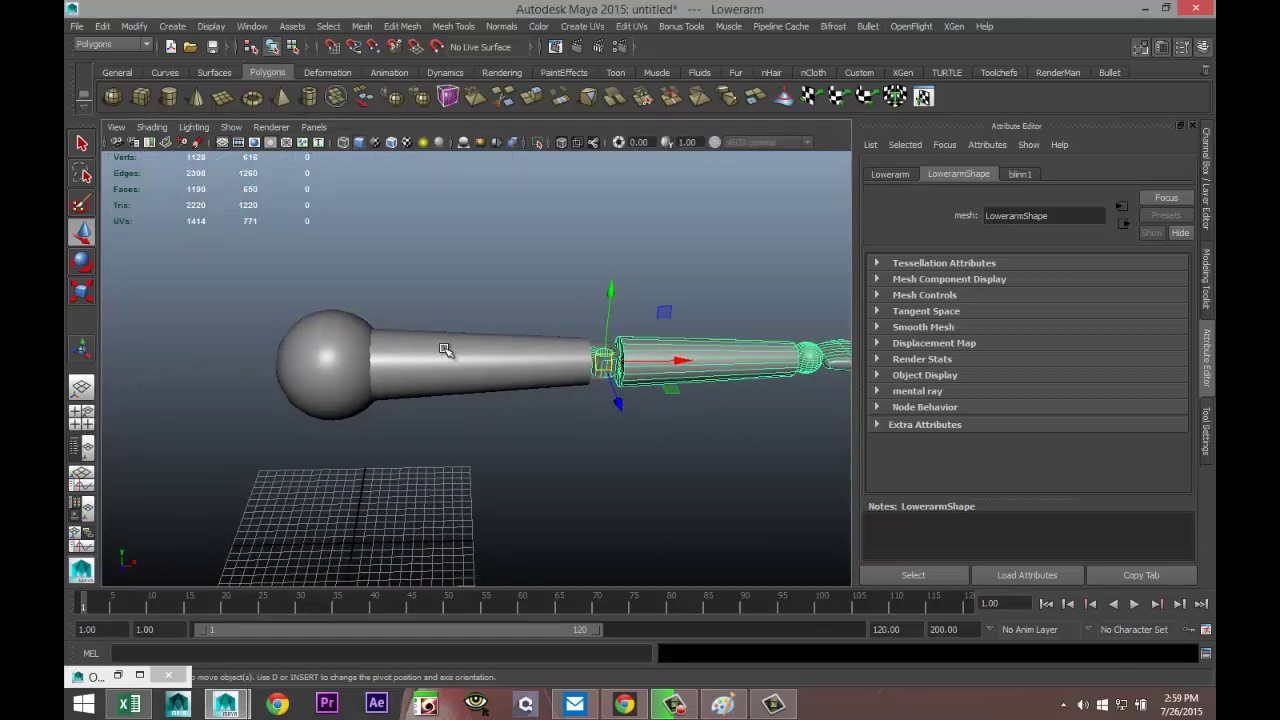
click(445, 349)
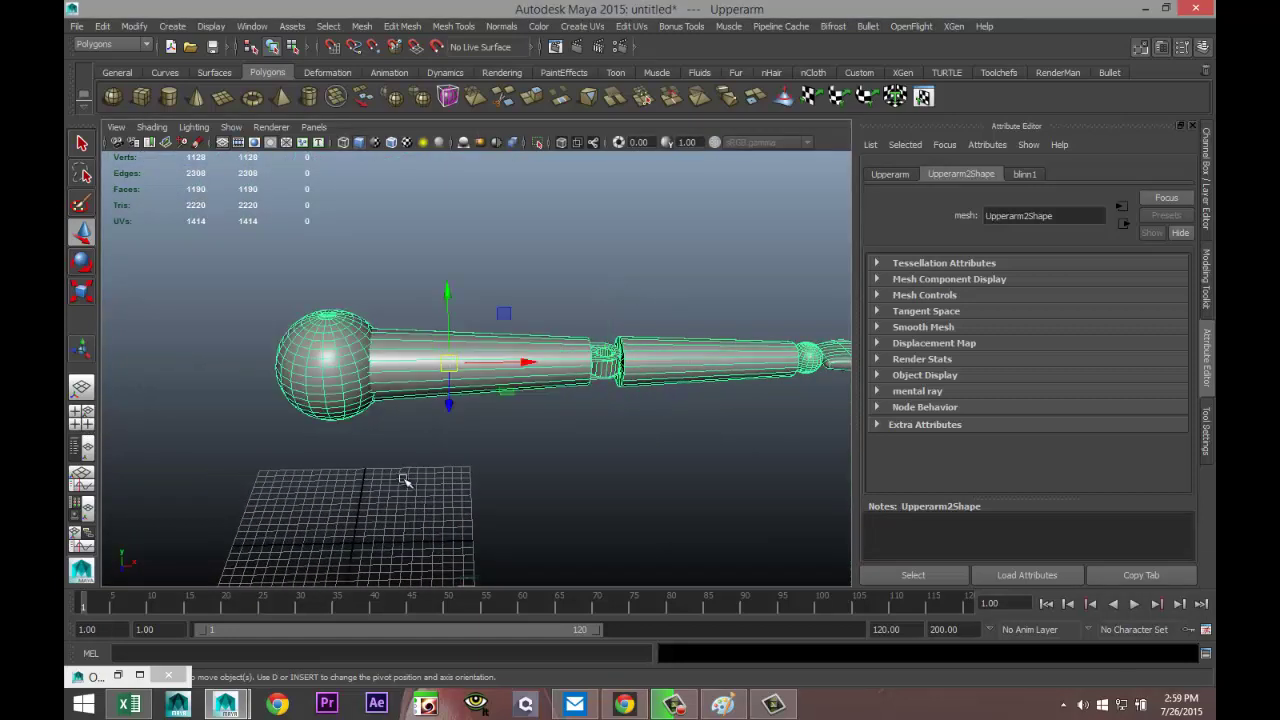
click(88, 420)
key(space)
scroll(350, 485, down, 6)
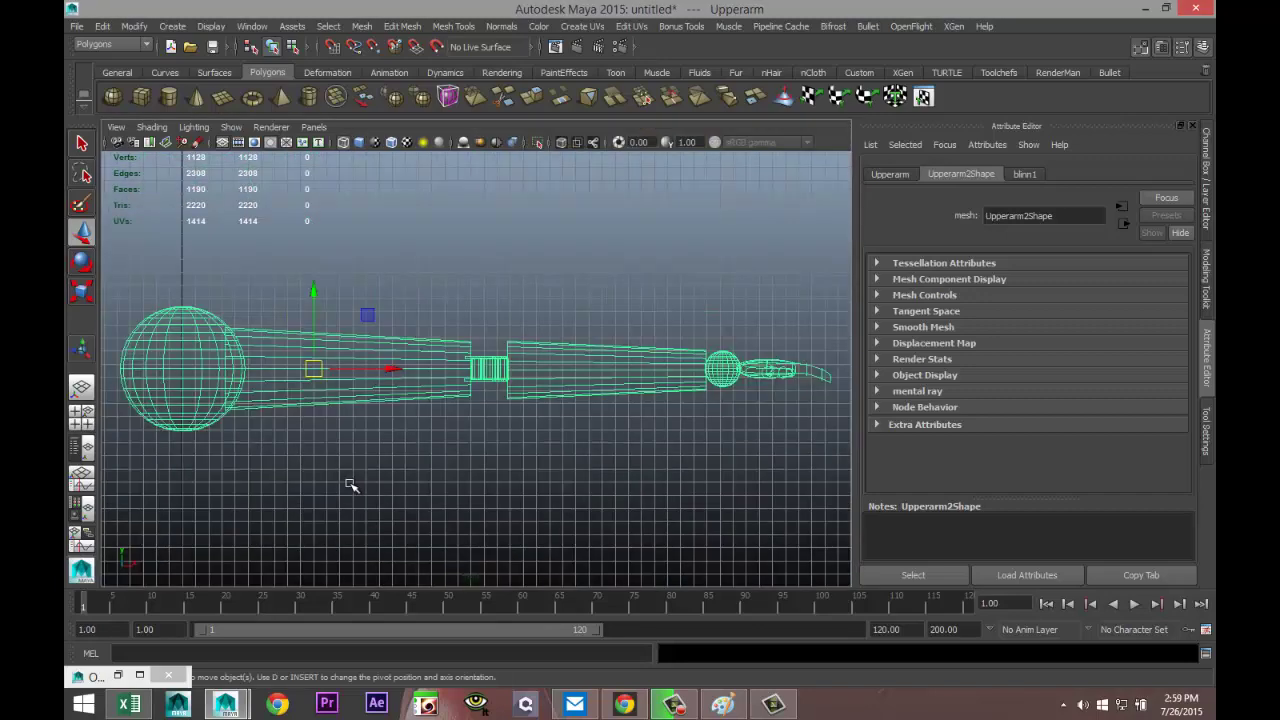
scroll(434, 477, up, 5)
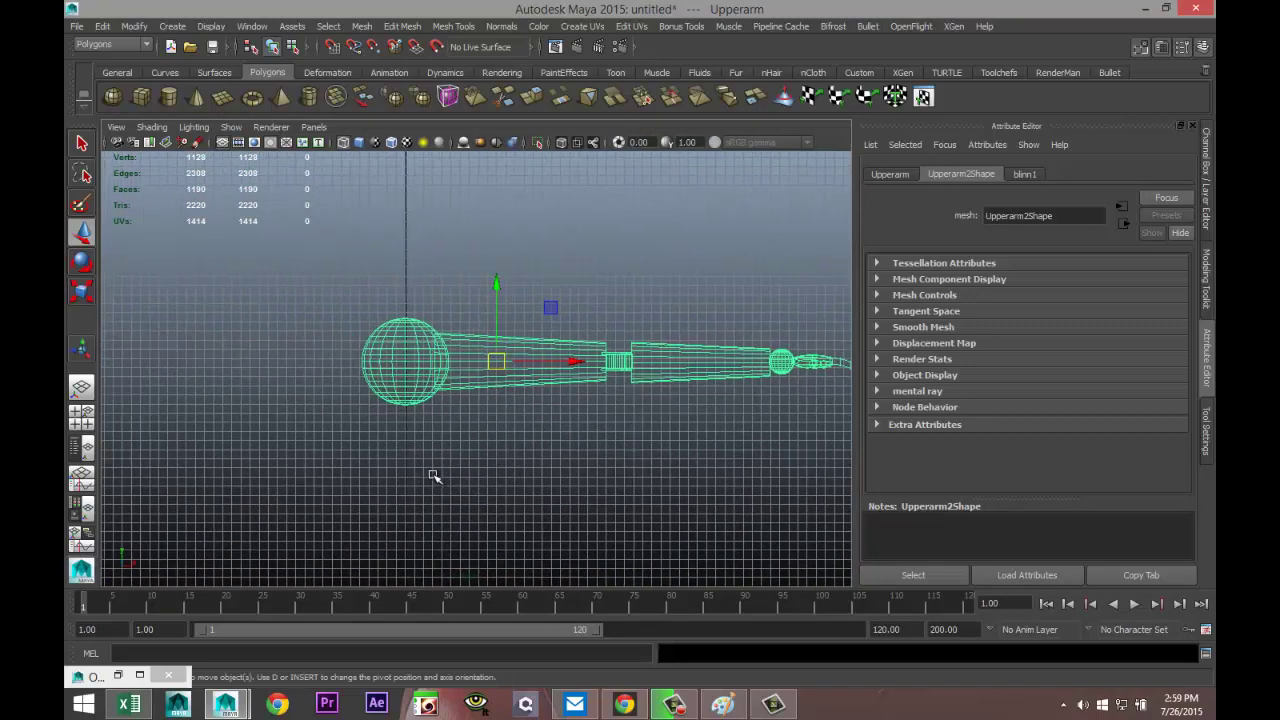
key(Insert)
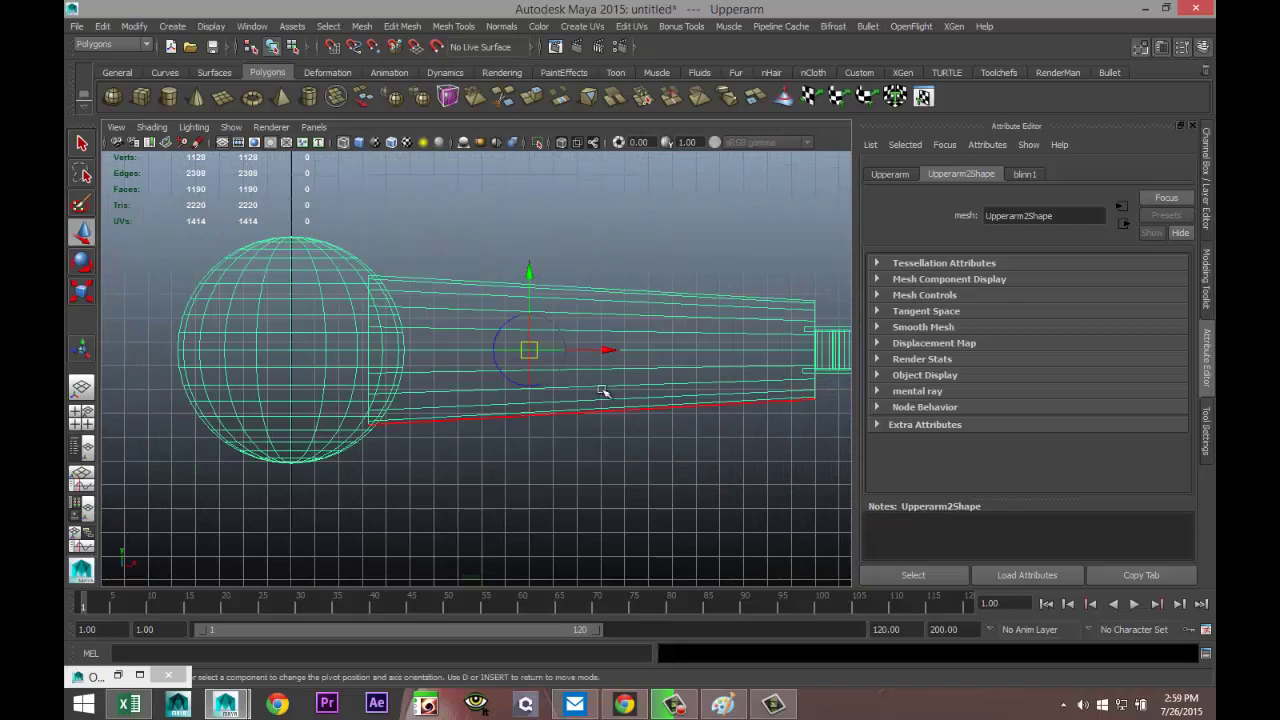
drag(611, 352, 372, 377)
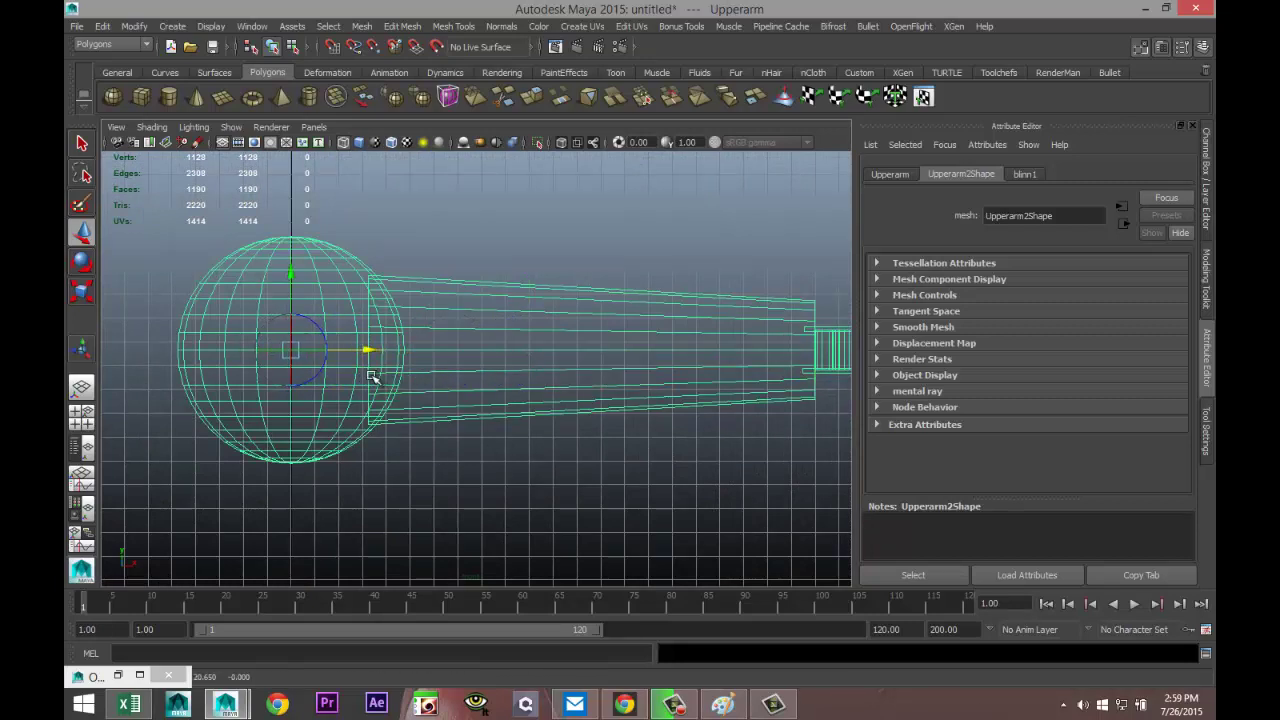
Step: Check the upper arm's pivot against the centre of the shoulder ball in the top view
click(81, 417)
key(space)
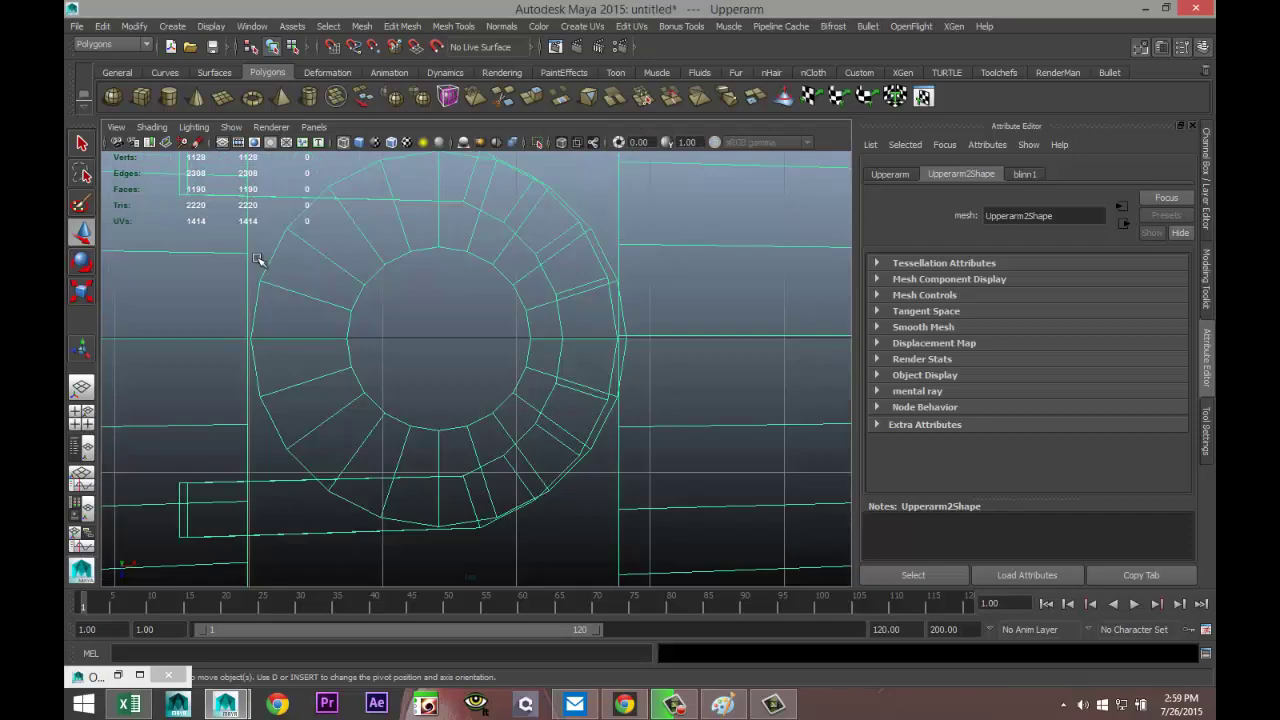
key(f)
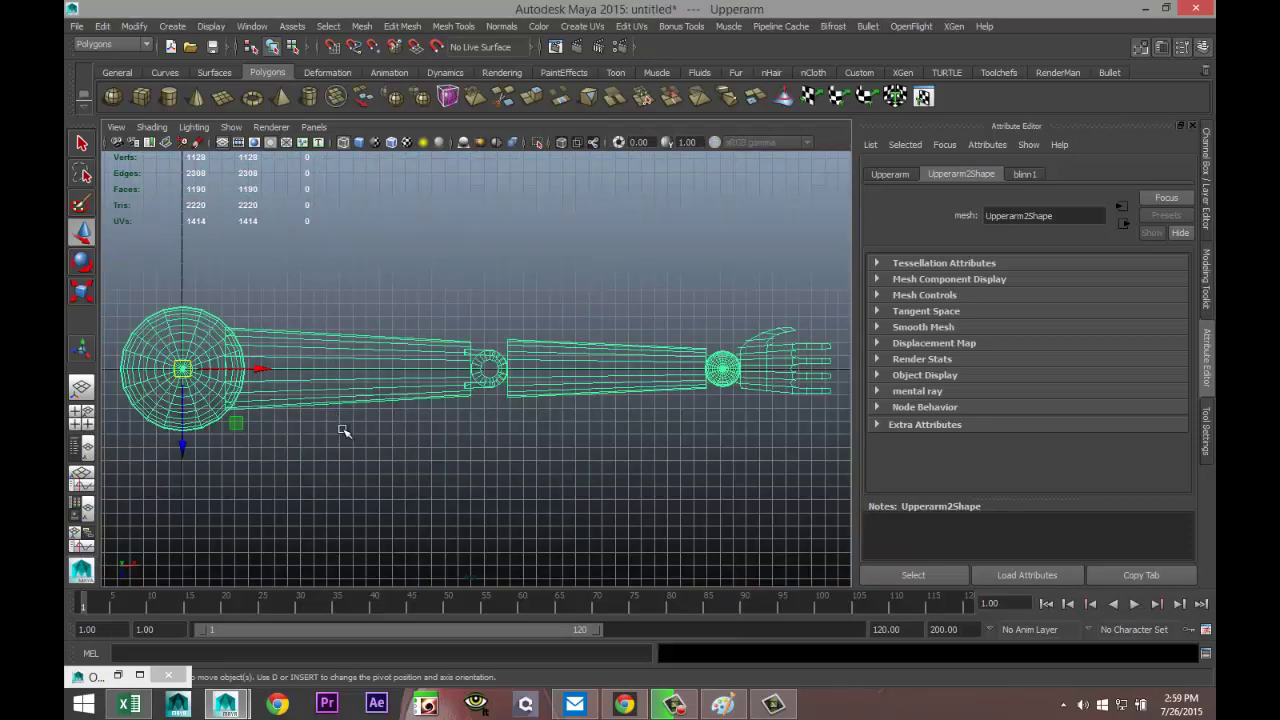
alt+middle_drag(311, 471, 569, 466)
scroll(566, 457, up, 5)
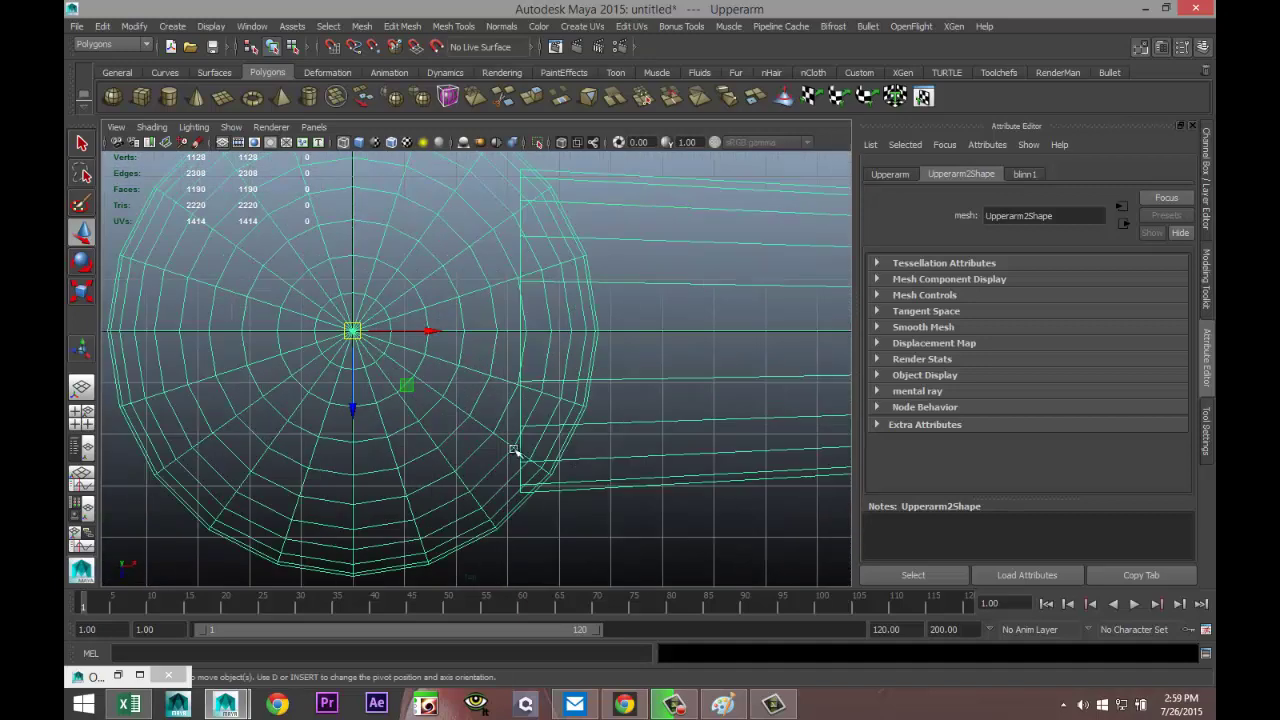
Step: Return to the full-size perspective view and check the pivots of the hand and the lower arm
click(81, 417)
key(space)
scroll(584, 312, down, 9)
alt+drag(649, 420, 591, 414)
alt+middle_drag(591, 414, 611, 486)
scroll(563, 420, up, 8)
mouse_move(611, 486)
alt+mouse_down()
mouse_move(583, 454)
mouse_move(634, 491)
alt+mouse_up()
key(w)
click(697, 389)
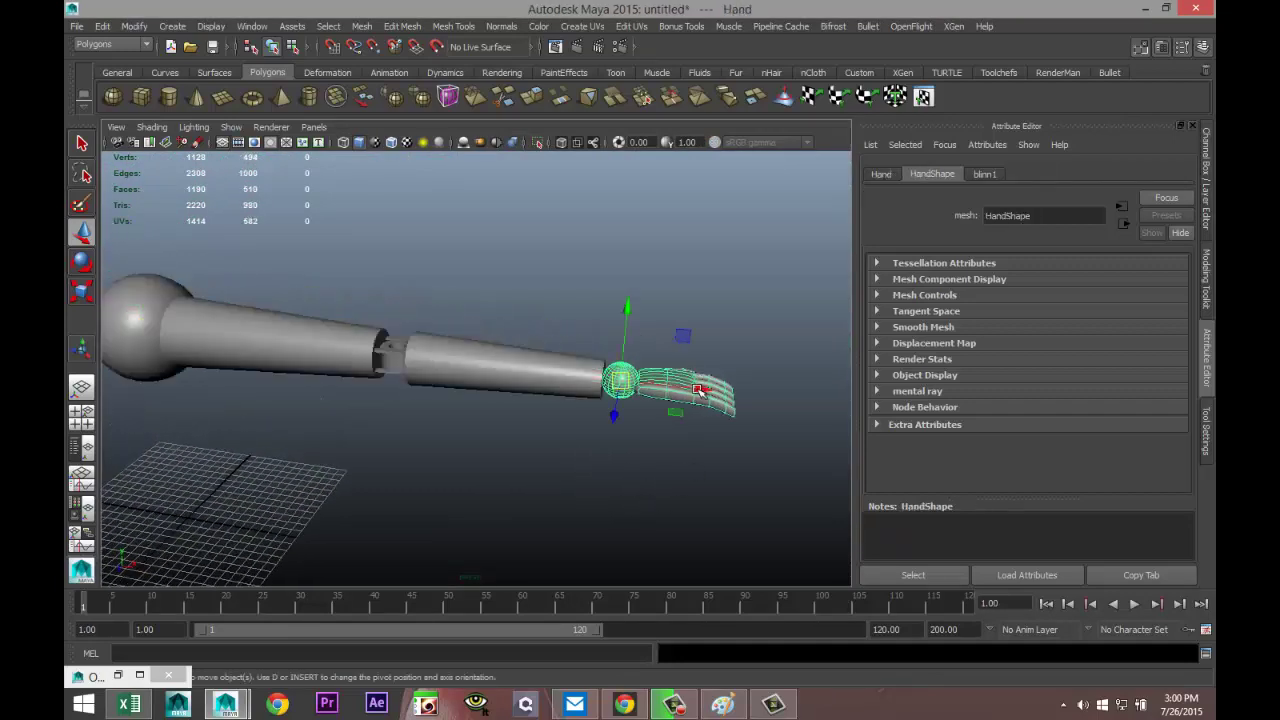
click(533, 392)
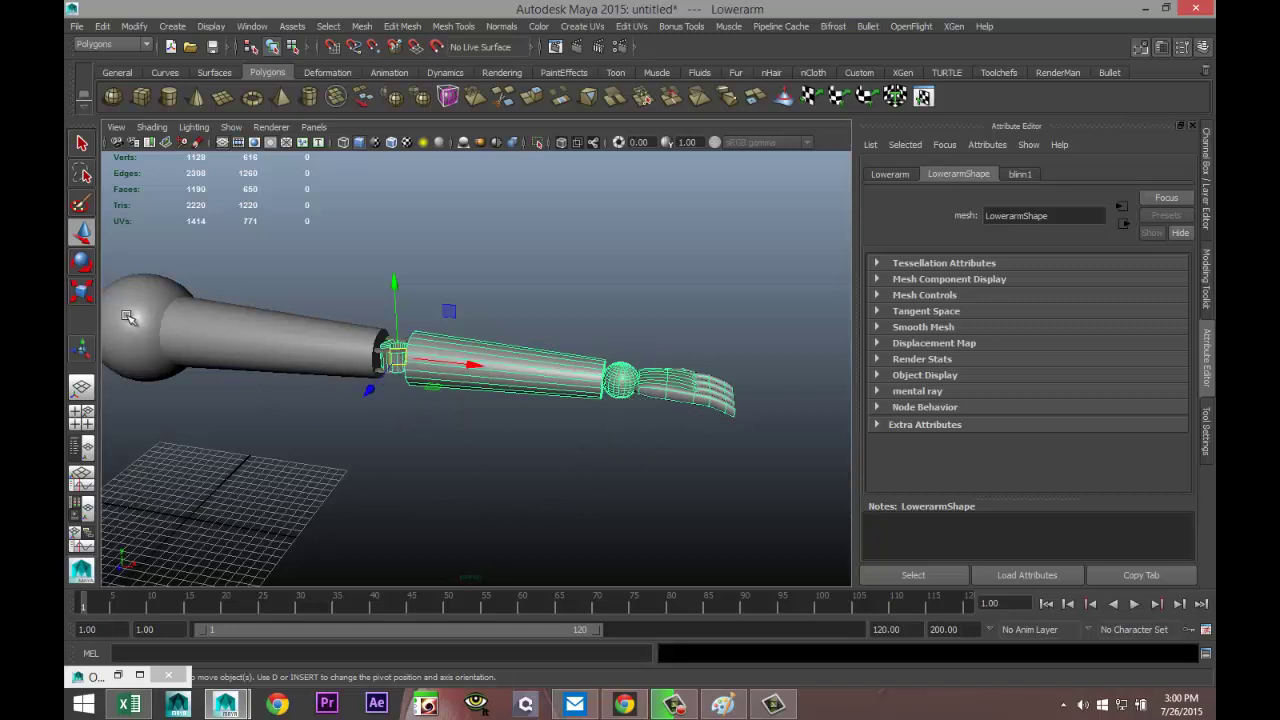
Step: Try rotating the upper arm around its shoulder pivot, and undo the rotations
mouse_move(322, 462)
alt+mouse_down()
mouse_move(323, 478)
mouse_move(400, 460)
mouse_move(309, 449)
alt+mouse_up()
click(276, 316)
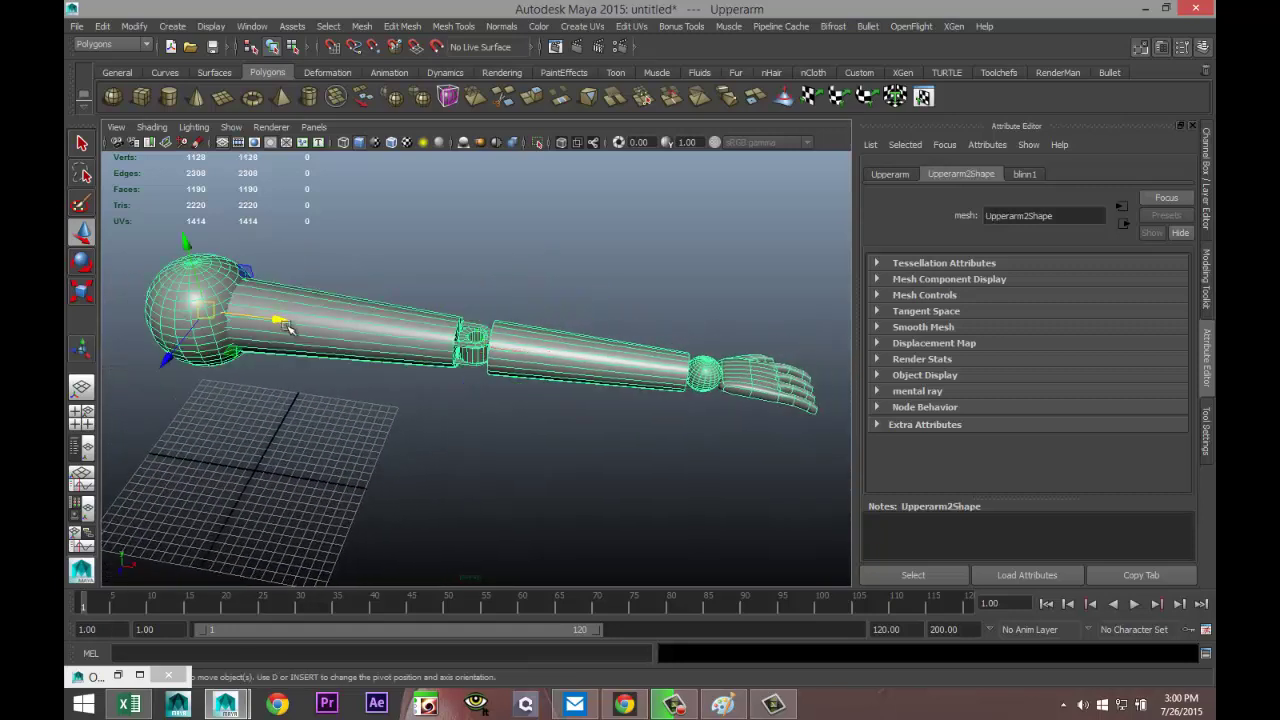
key(e)
mouse_move(248, 279)
mouse_down()
mouse_move(142, 342)
mouse_move(138, 326)
mouse_move(236, 278)
mouse_up()
mouse_move(160, 297)
mouse_down()
mouse_move(148, 330)
mouse_move(164, 302)
mouse_up()
key(ctrl+z)
key(ctrl+z)
key(ctrl+z)
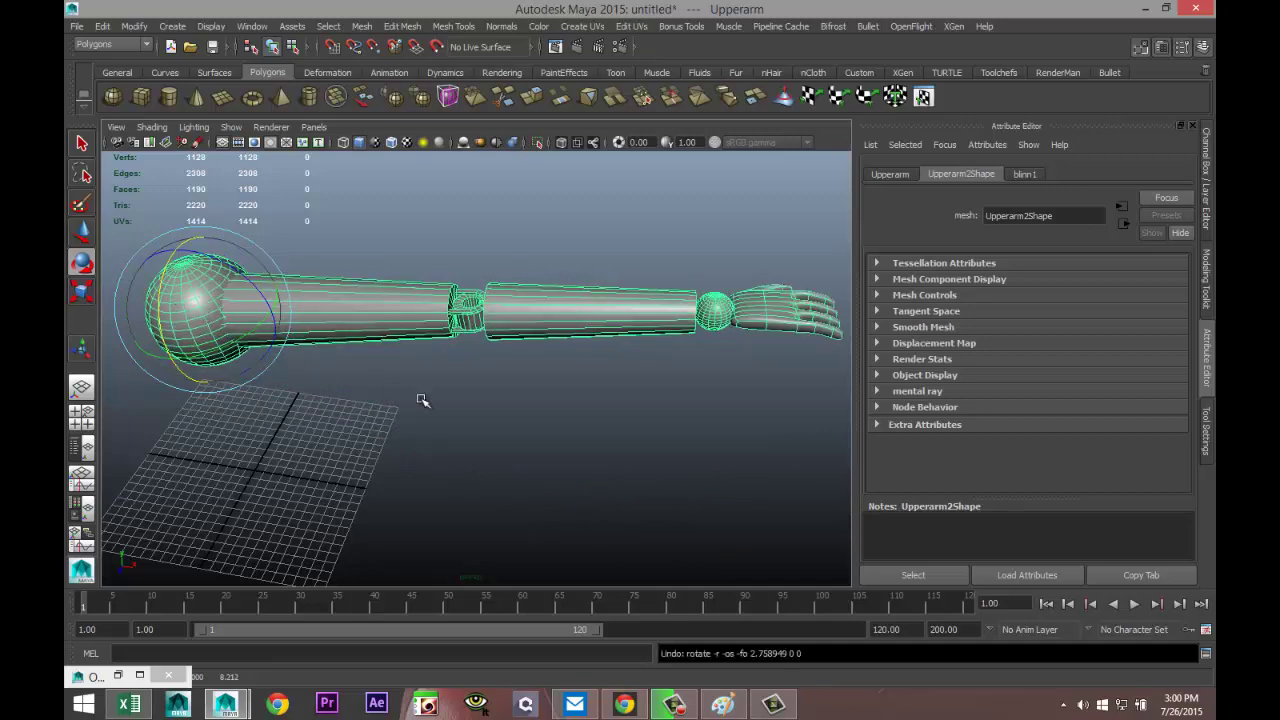
key(ctrl+z)
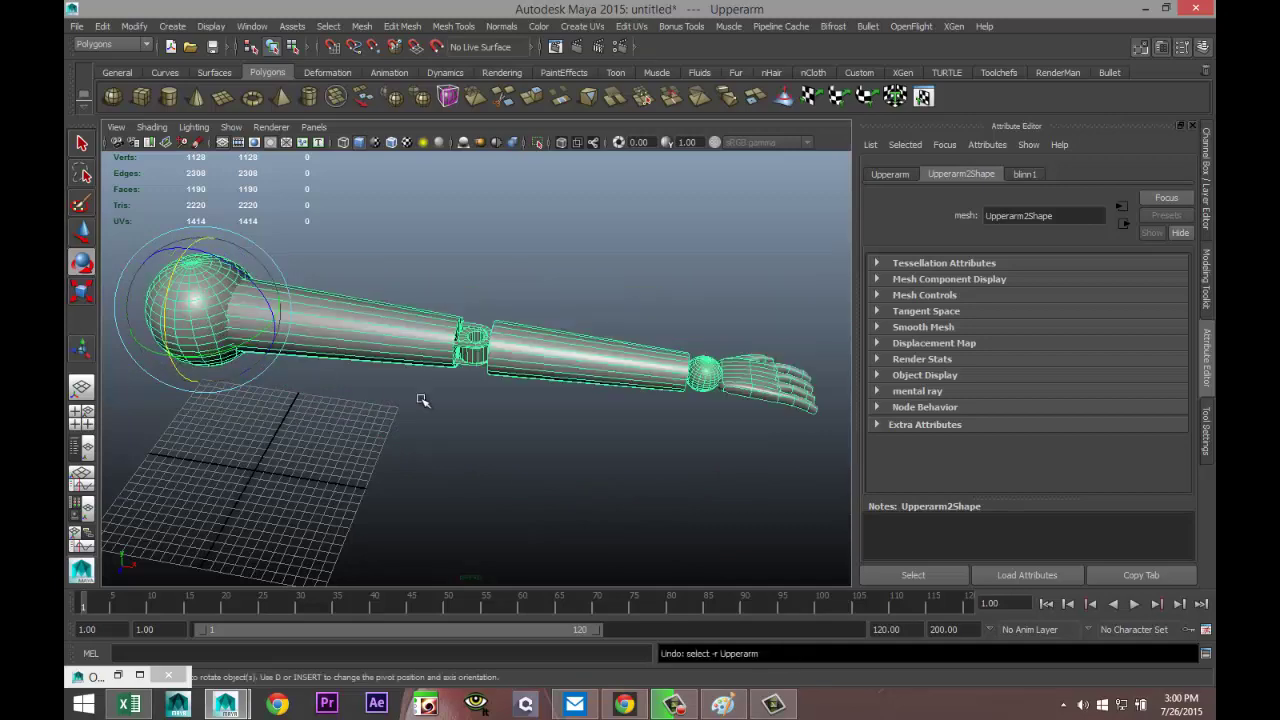
Step: Try rotating the lower arm around its elbow pivot, and undo the rotation
mouse_move(527, 451)
alt+mouse_down()
mouse_move(475, 426)
mouse_move(534, 440)
alt+mouse_up()
alt+middle_drag(530, 442, 445, 445)
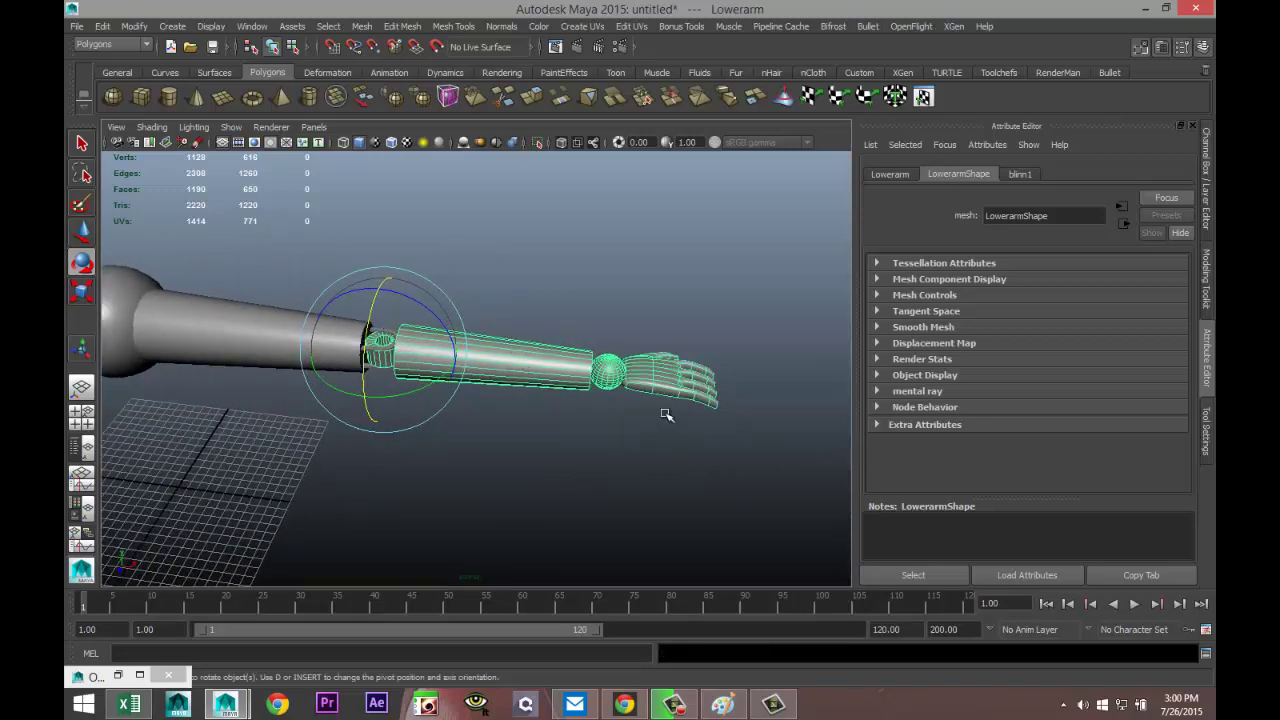
mouse_move(388, 395)
mouse_down()
mouse_move(434, 378)
mouse_move(350, 398)
mouse_move(372, 390)
mouse_move(400, 335)
mouse_move(368, 384)
mouse_move(412, 343)
mouse_move(334, 371)
mouse_move(378, 377)
mouse_up()
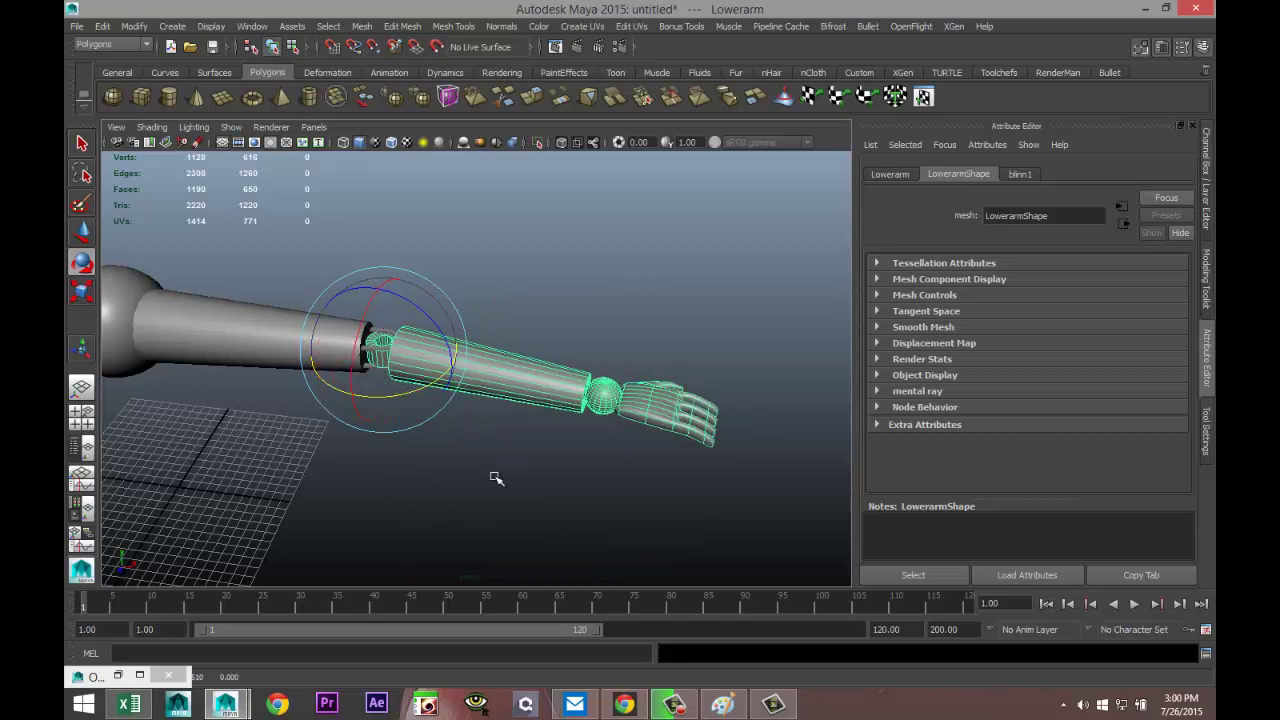
key(ctrl+z)
Step: Try rotating the hand around its wrist pivot, and undo the rotation
alt+drag(538, 469, 457, 449)
key(Down)
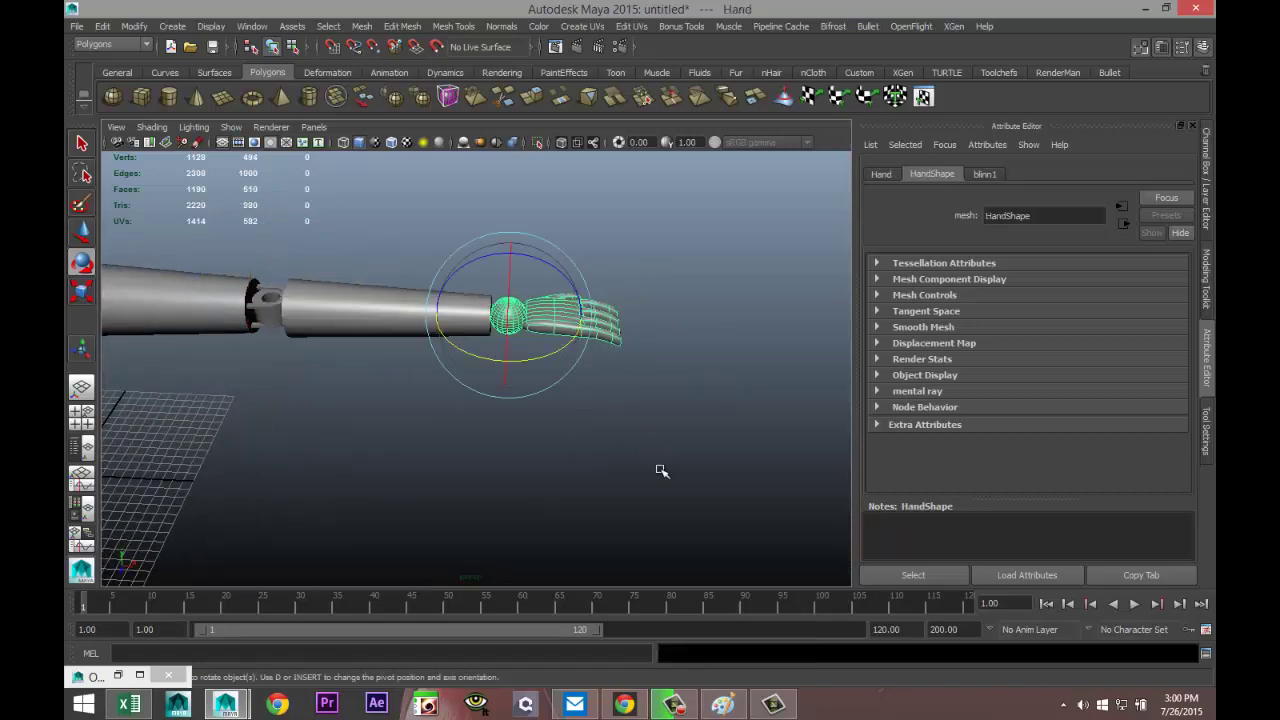
drag(537, 263, 522, 336)
key(ctrl+z)
key(ctrl+z)
alt+drag(651, 440, 580, 417)
alt+drag(407, 413, 424, 468)
Step: Unparent the hand from the lower arm
click(728, 533)
click(716, 390)
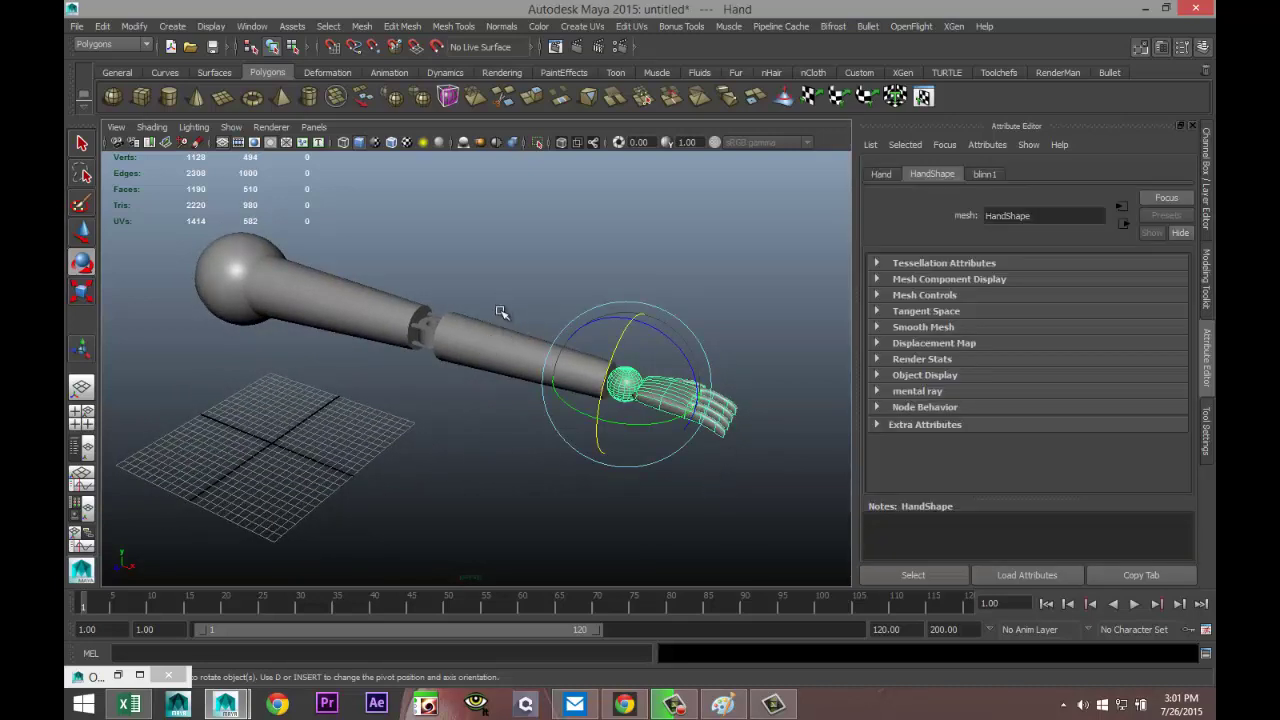
click(497, 362)
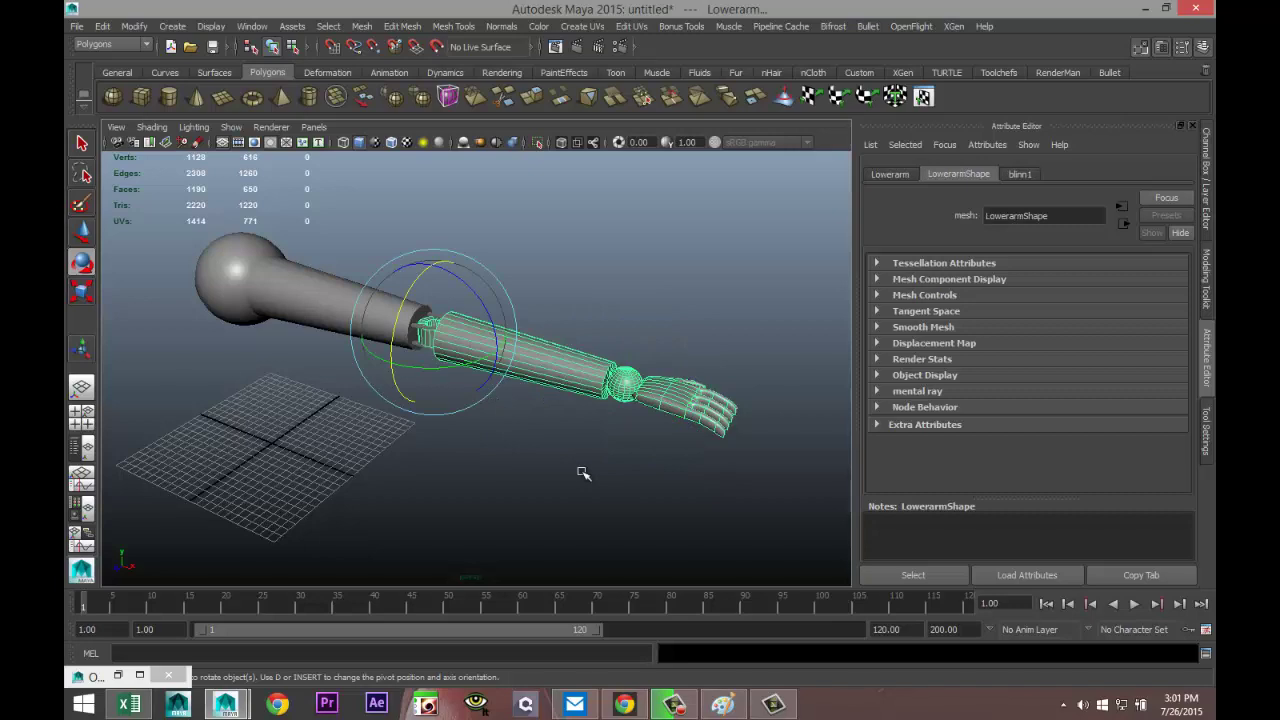
key(p)
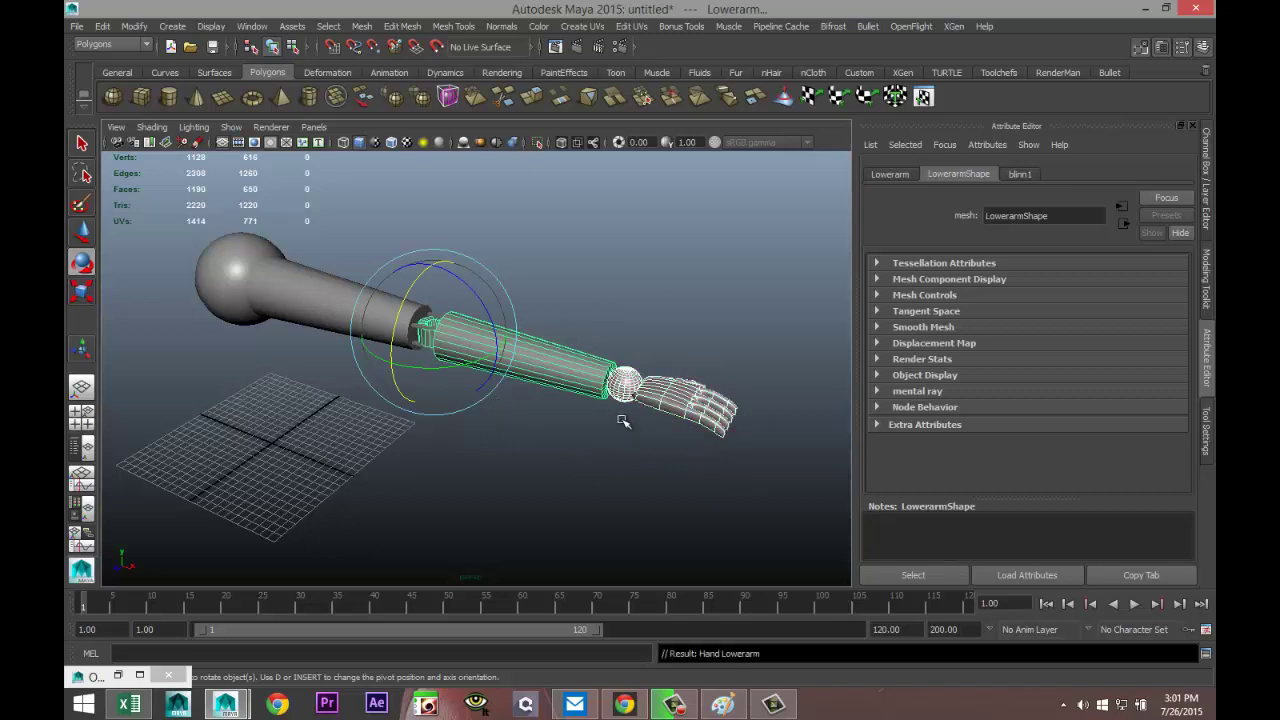
click(575, 484)
Step: Unparent the lower arm from the upper arm and clear the selection
click(484, 338)
shift+click(302, 277)
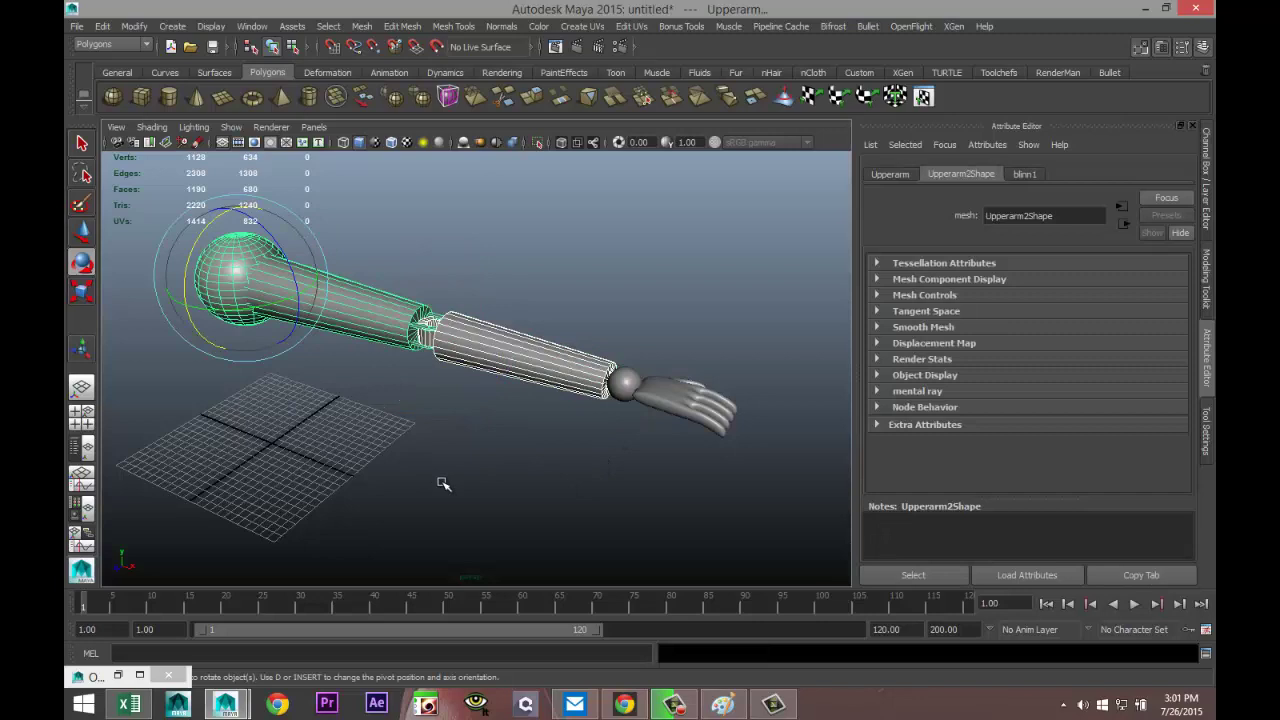
key(shift+p)
click(580, 346)
Step: Check in the Outliner that Upperarm, Hand and Lowerarm are separate objects by selecting each one, and minimize the Outliner
click(252, 26)
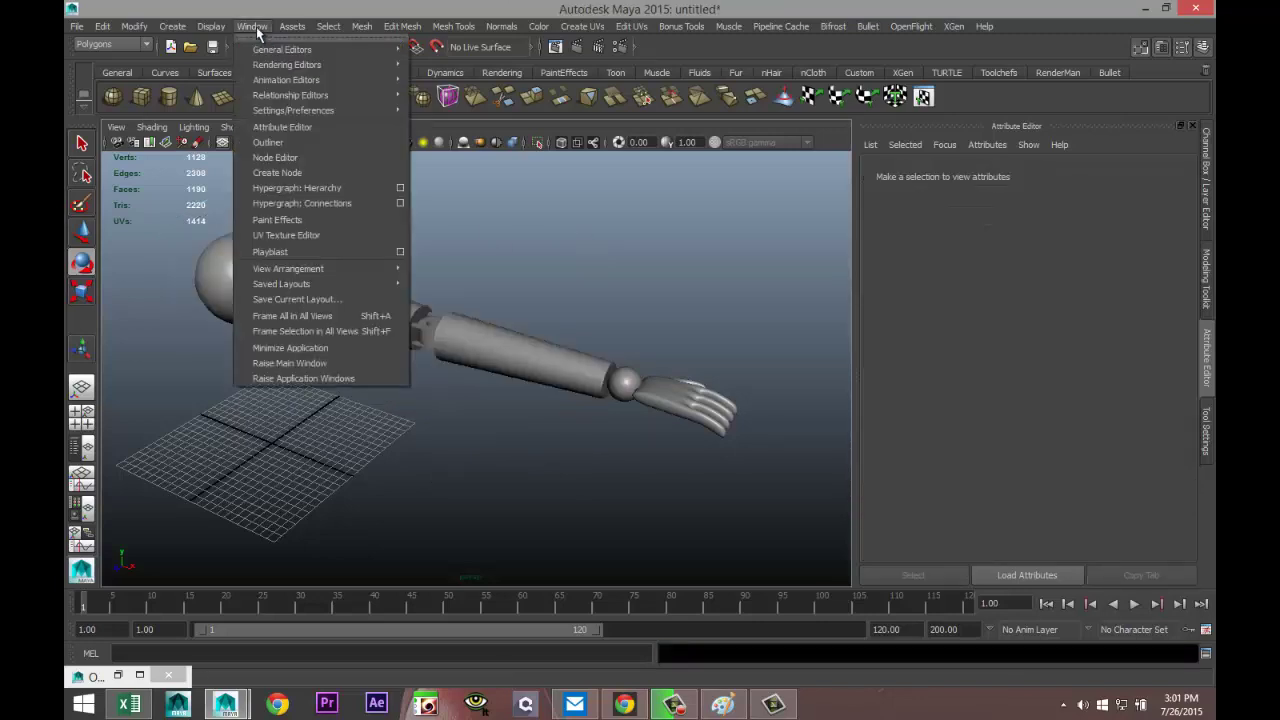
click(298, 142)
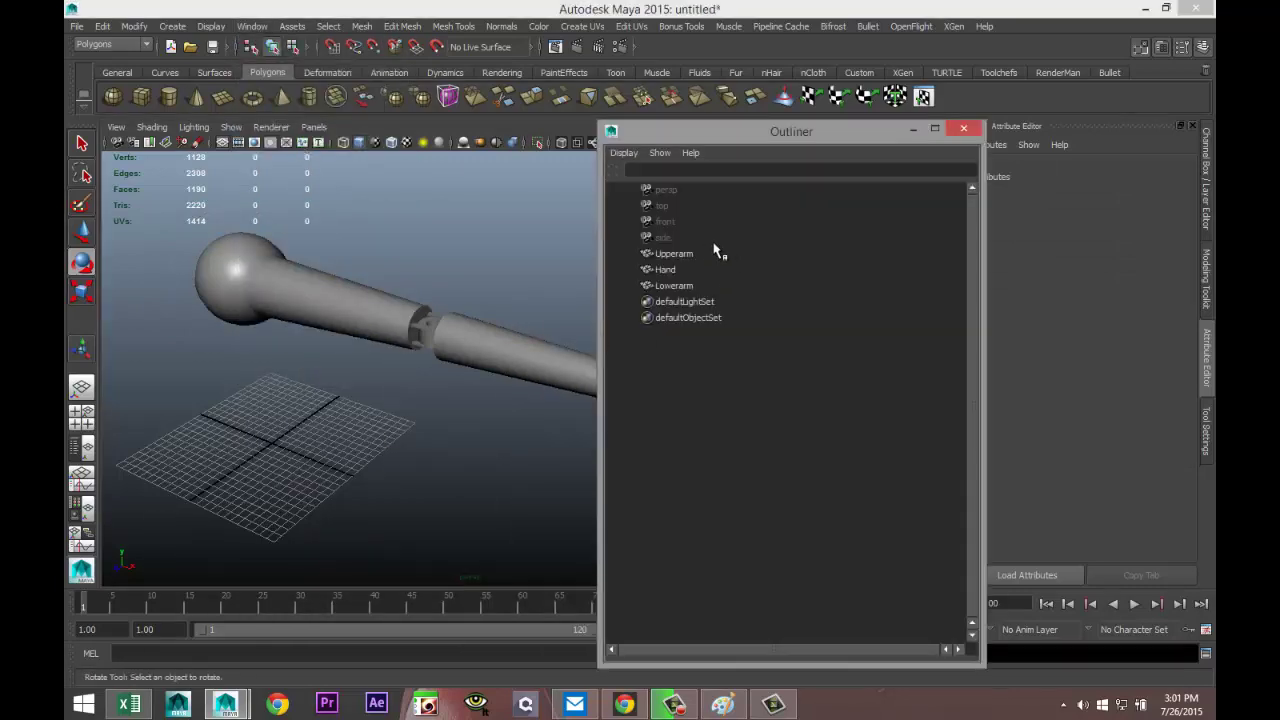
click(680, 256)
click(666, 270)
click(673, 285)
click(666, 270)
click(672, 256)
click(666, 270)
click(673, 285)
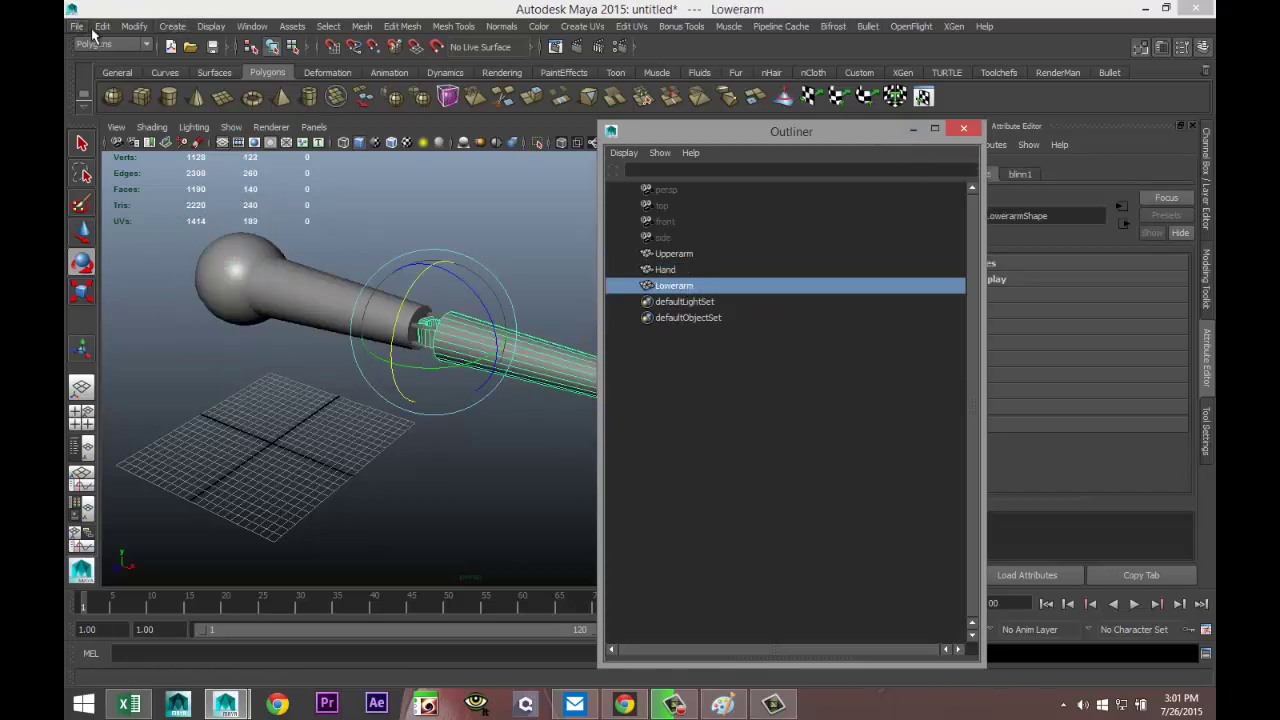
click(913, 129)
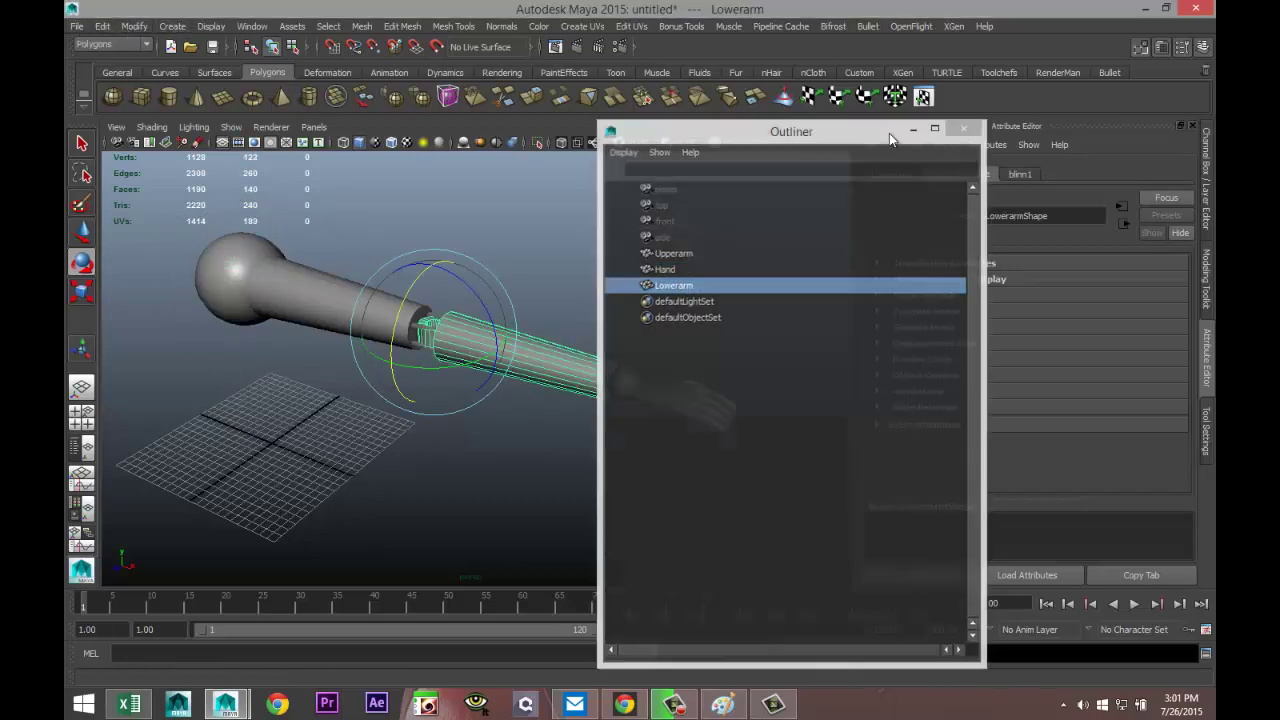
Step: Look up the Parent and Unparent commands without running them, and deselect the lower arm
click(103, 27)
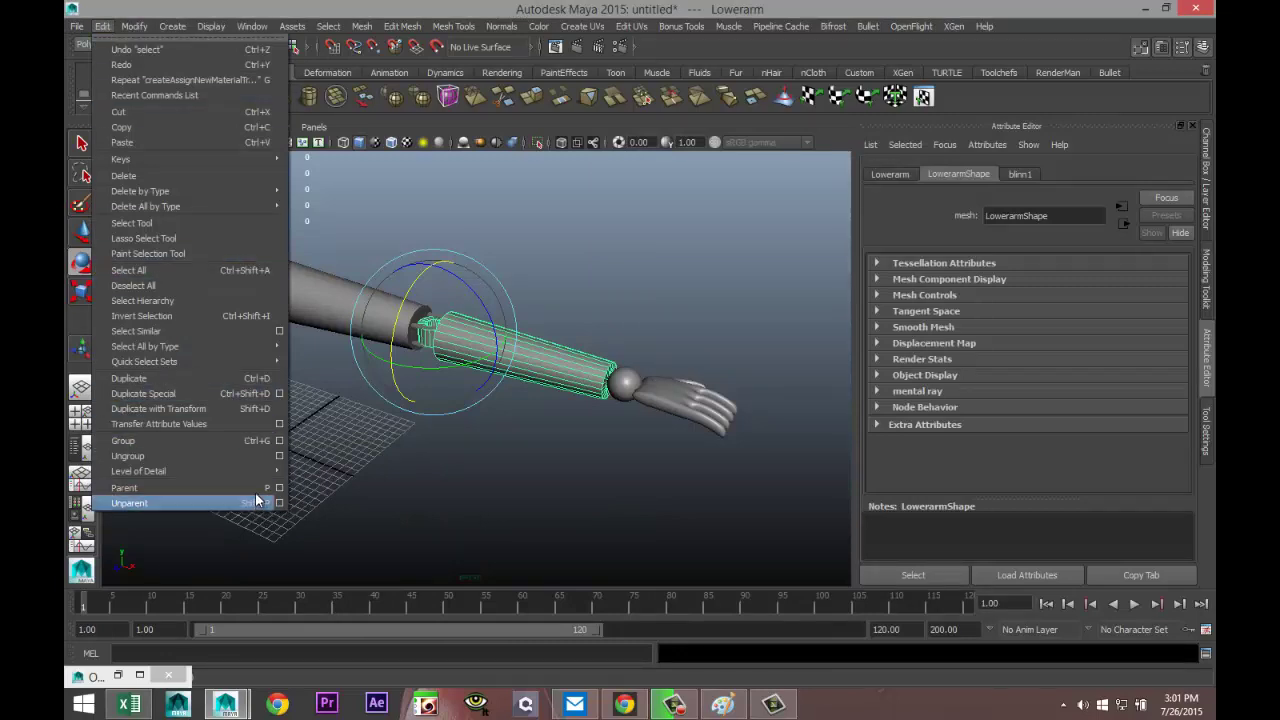
click(535, 503)
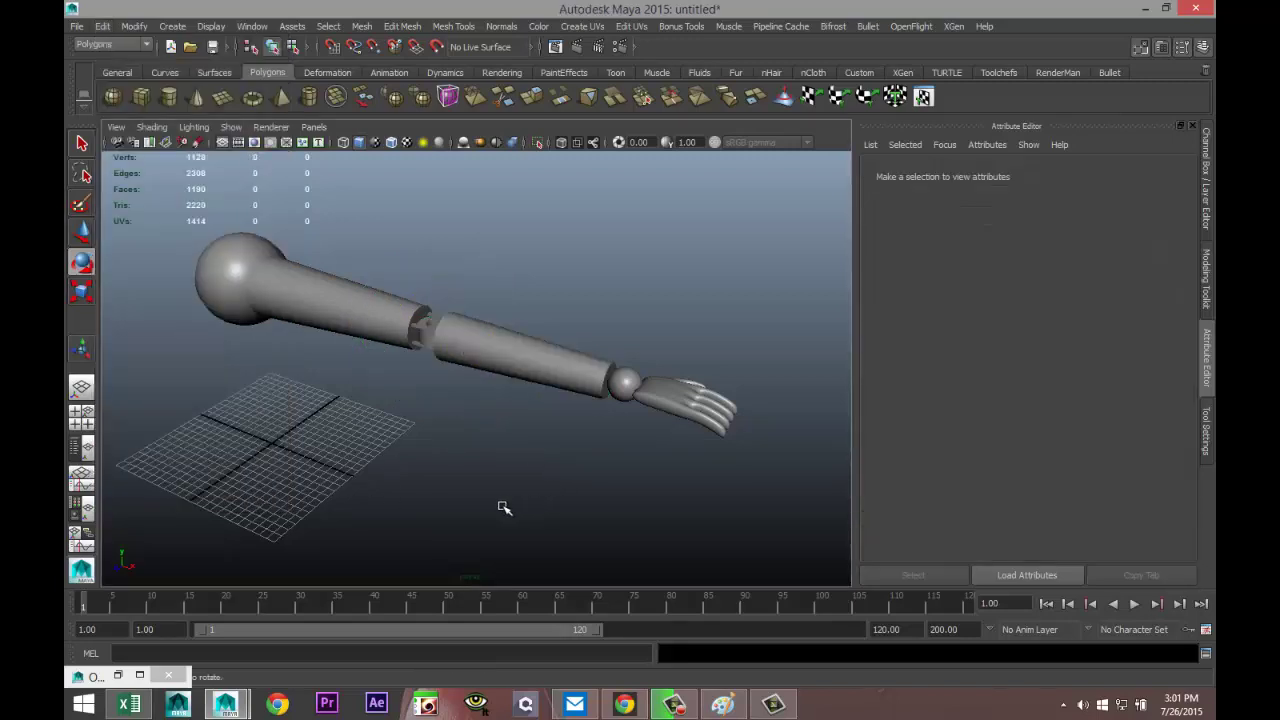
mouse_move(517, 524)
alt+mouse_down()
mouse_move(517, 537)
mouse_move(483, 514)
mouse_move(513, 537)
alt+mouse_up()
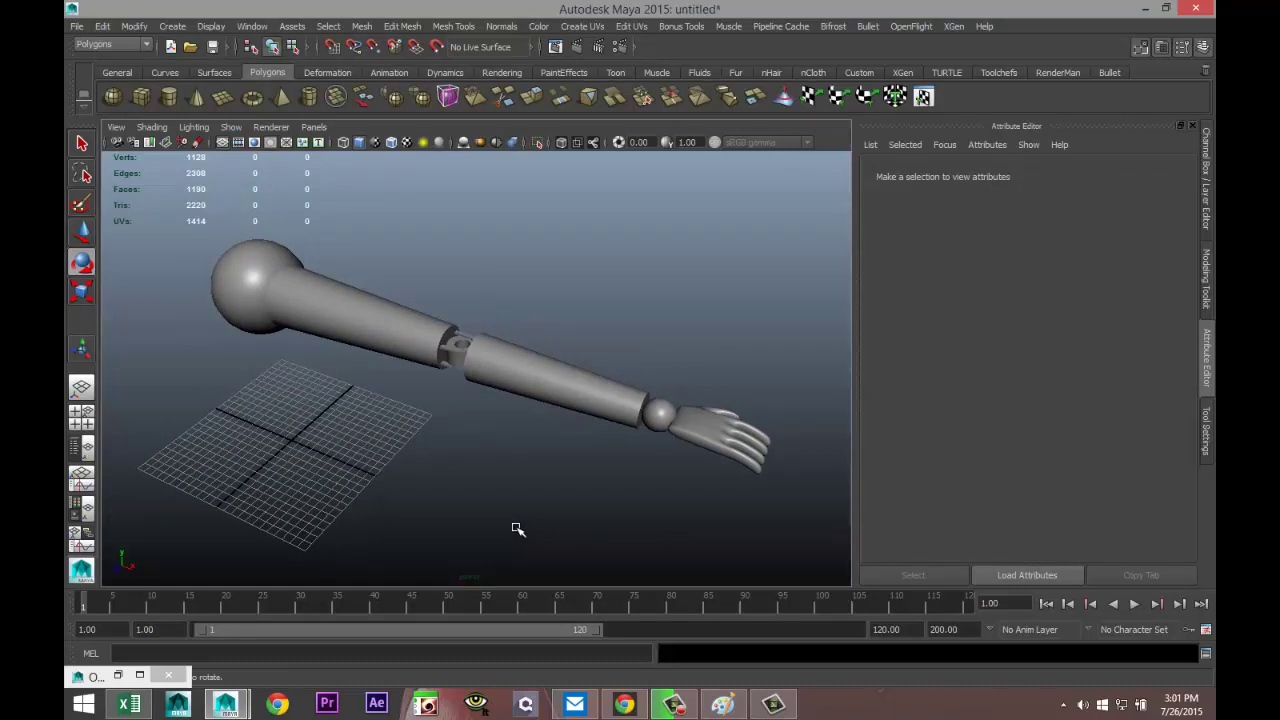